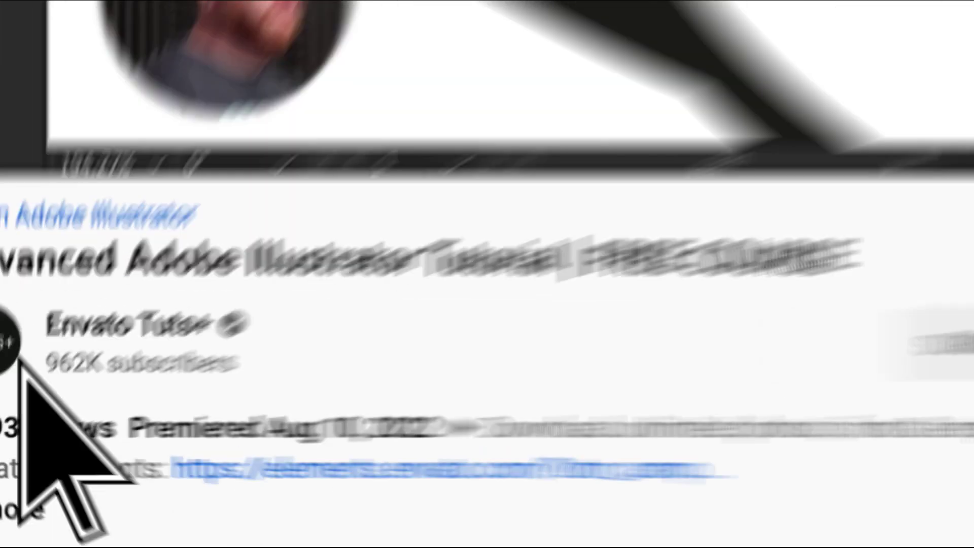
- Advance the tutorial intro to the Envato Tuts+ YouTube uploads page
click(144, 345)
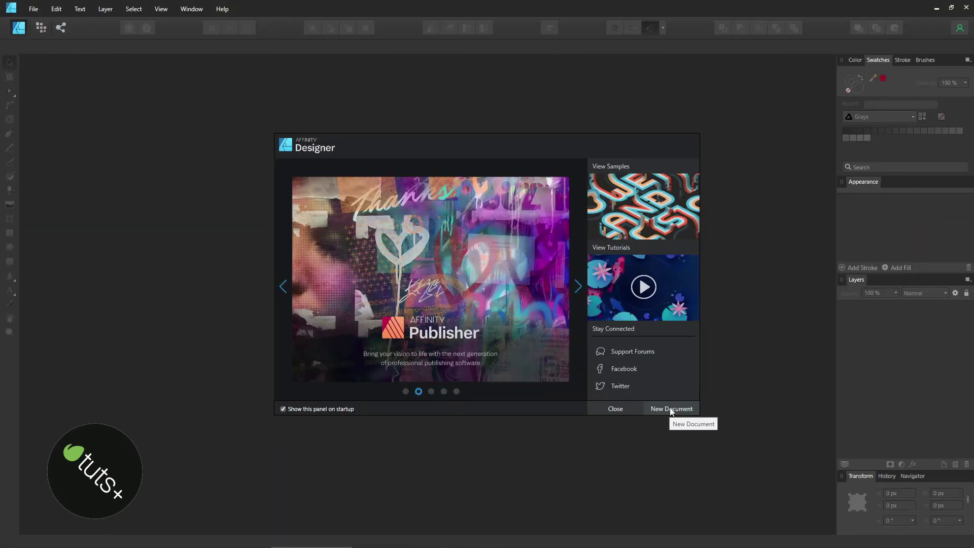
- Start a new document with page width and height of 850 px at 300 DPI
click(668, 407)
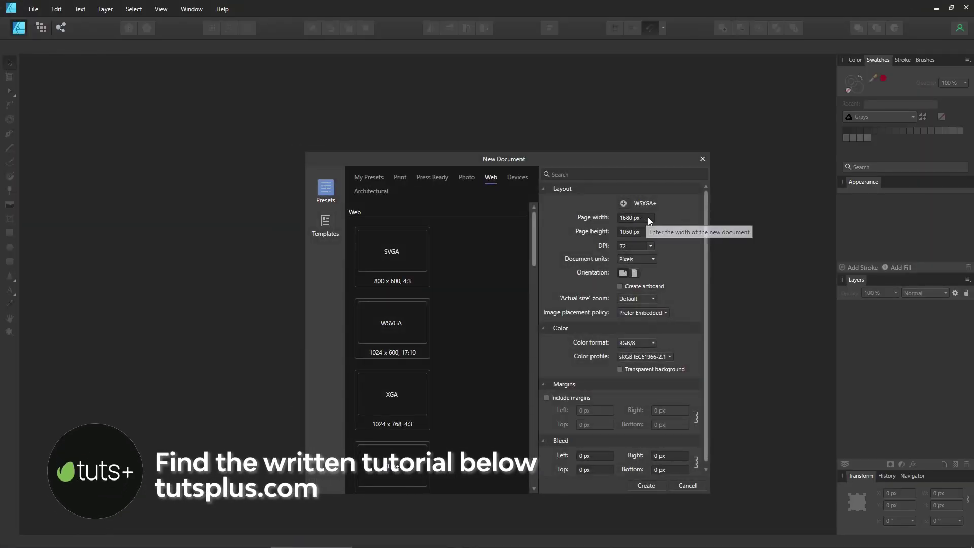
click(629, 219)
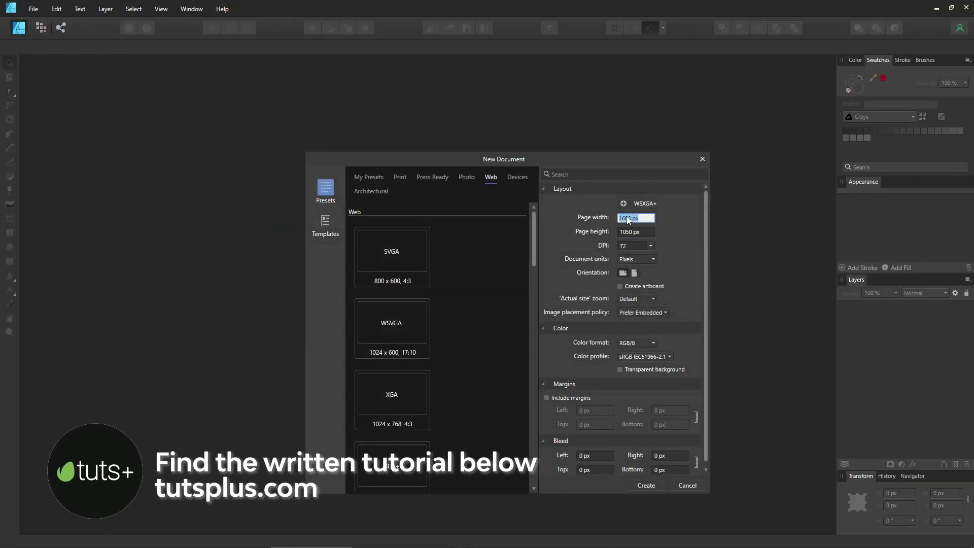
text(850)
click(649, 232)
text(850)
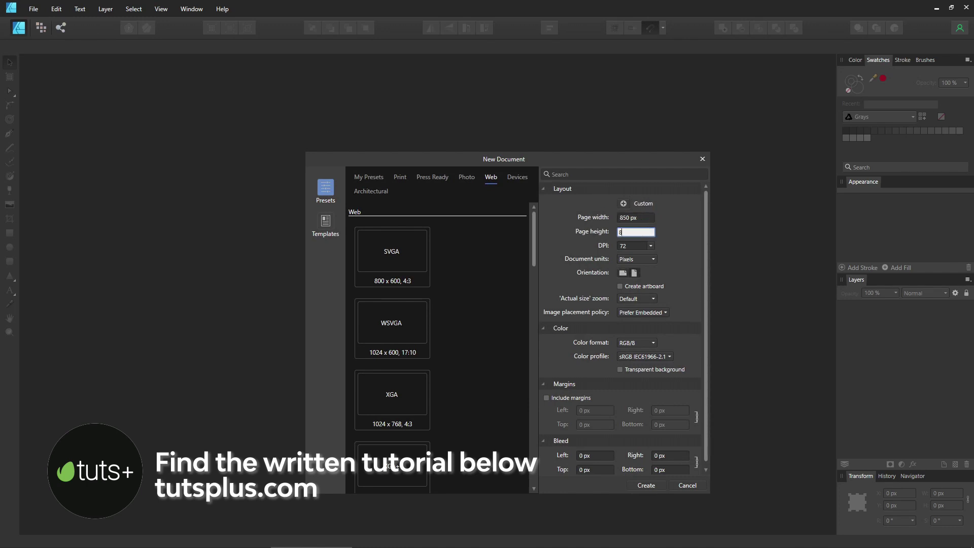
click(651, 246)
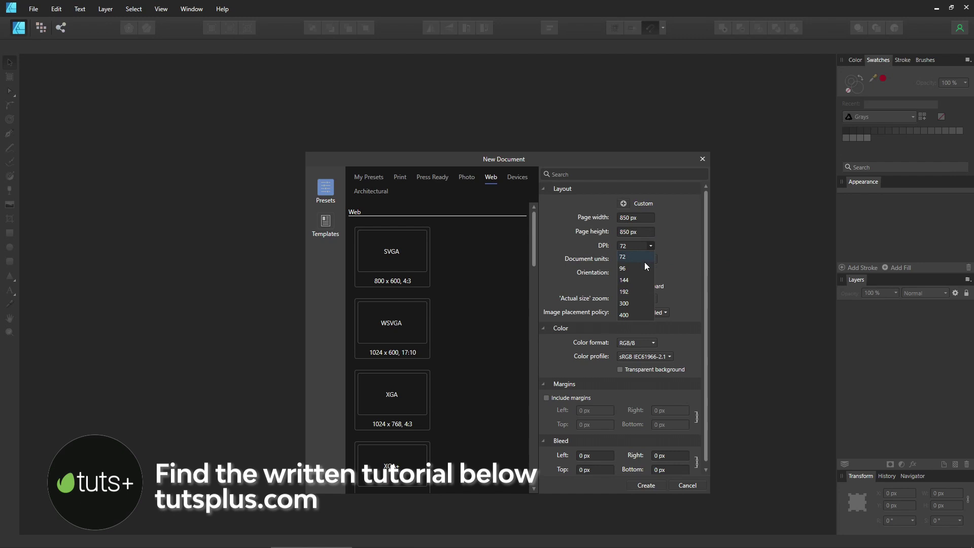
click(629, 303)
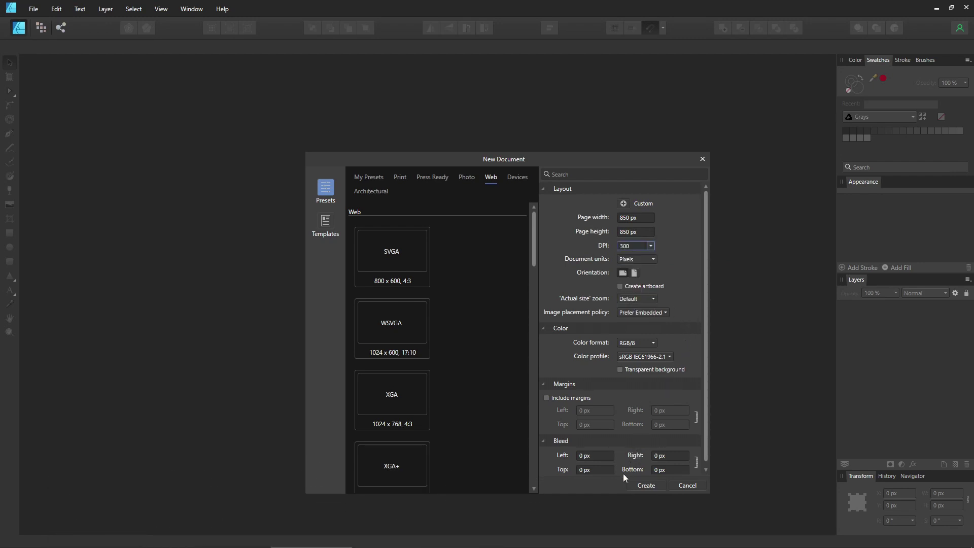
click(645, 485)
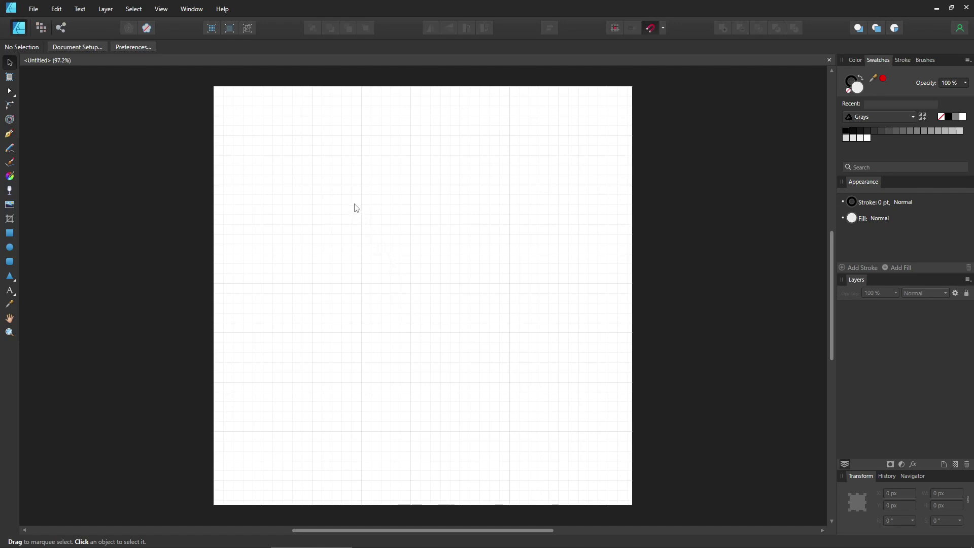
- Look over the View menu and snapping settings without changing anything
click(163, 10)
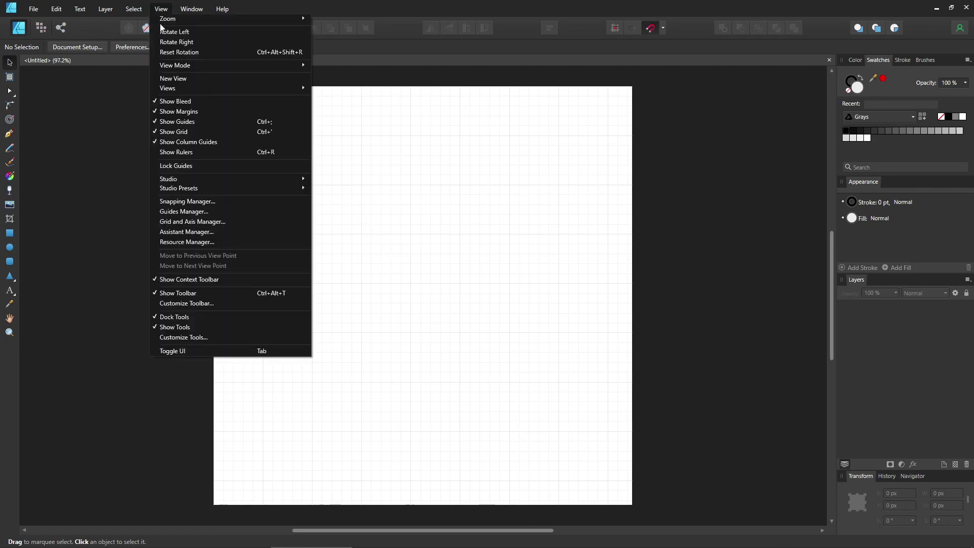
click(404, 144)
click(663, 28)
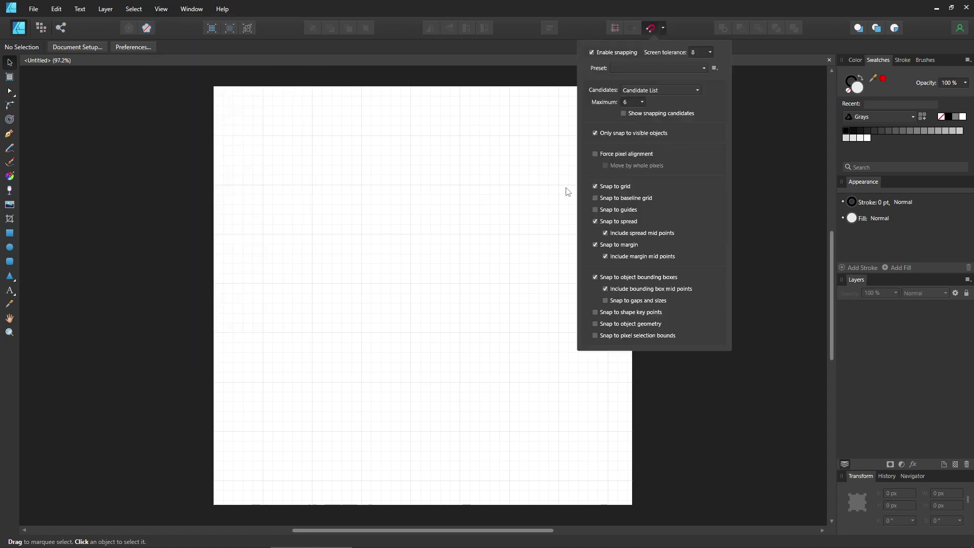
click(465, 192)
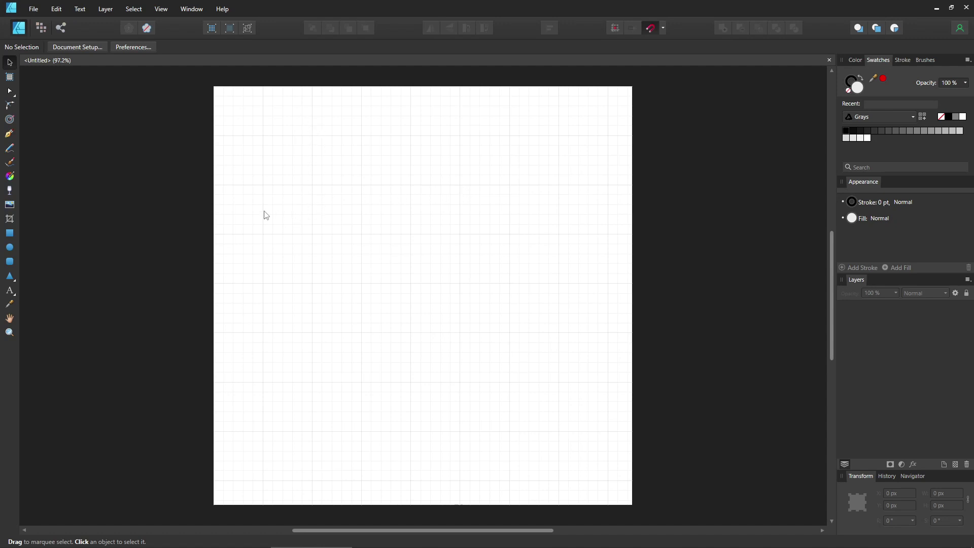
- Set the Grid and Axis Manager to Basic mode with 10 px spacing
click(161, 8)
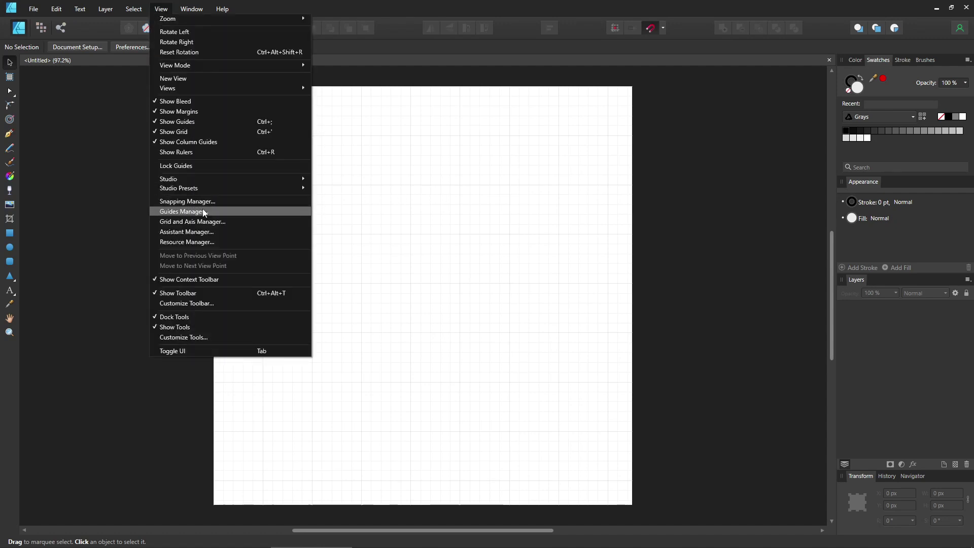
click(196, 223)
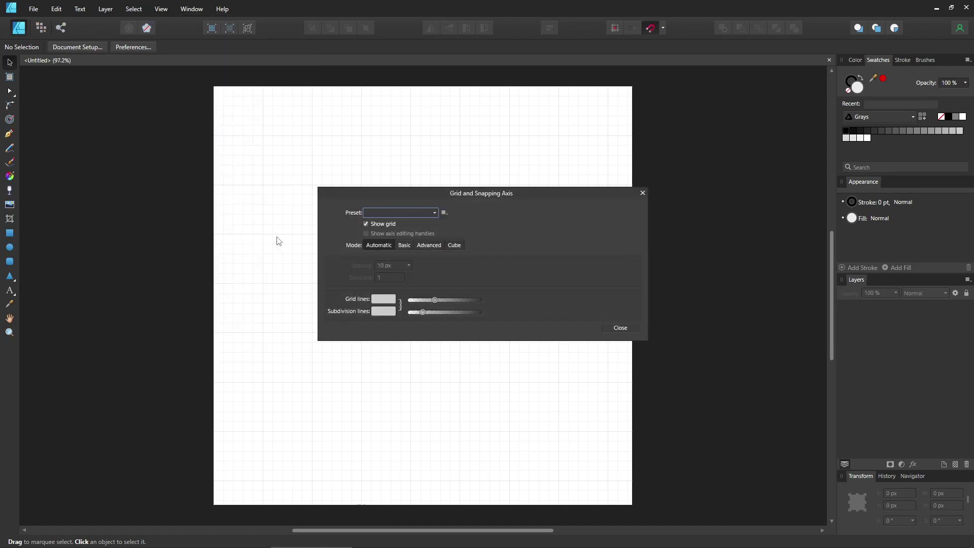
click(403, 246)
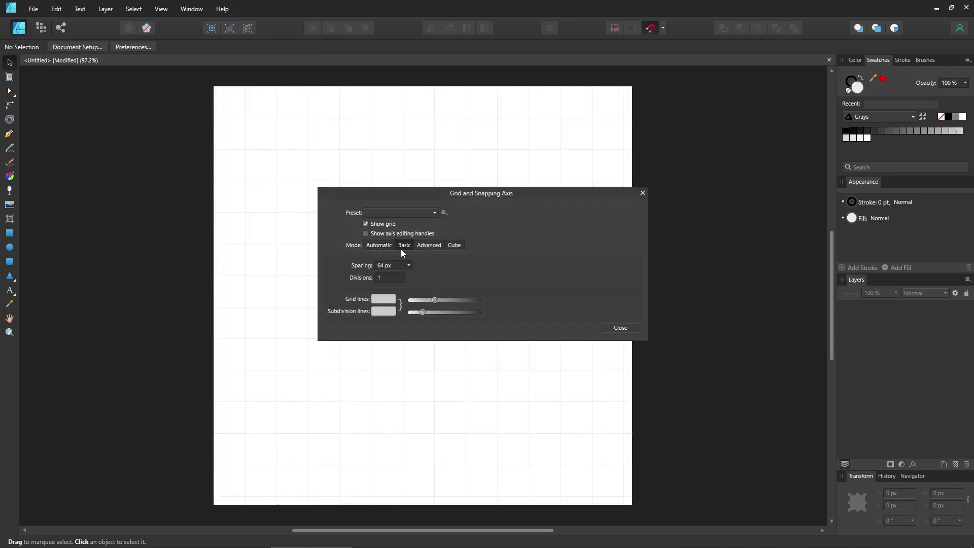
text(10)
click(621, 327)
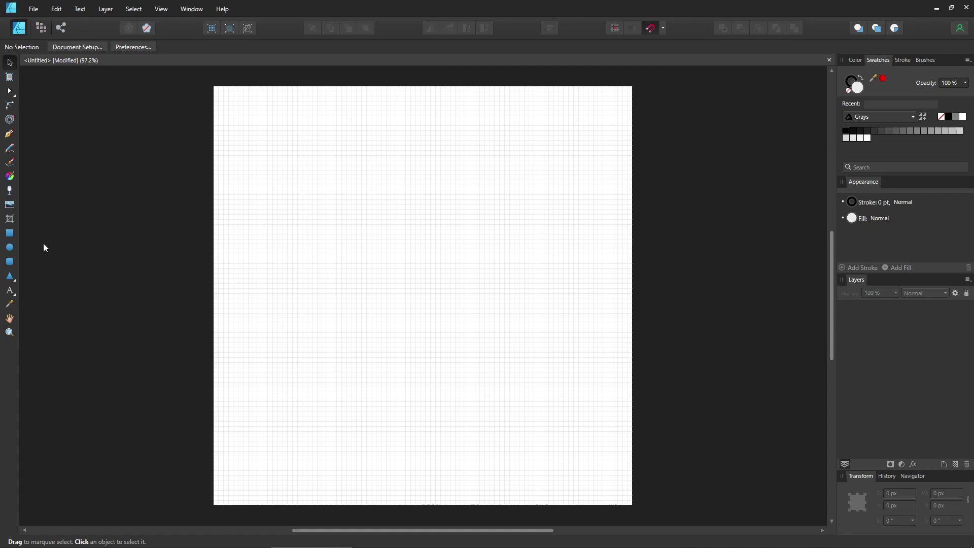
- Draw a 310 px circle with a black stroke using the Ellipse Tool
click(9, 247)
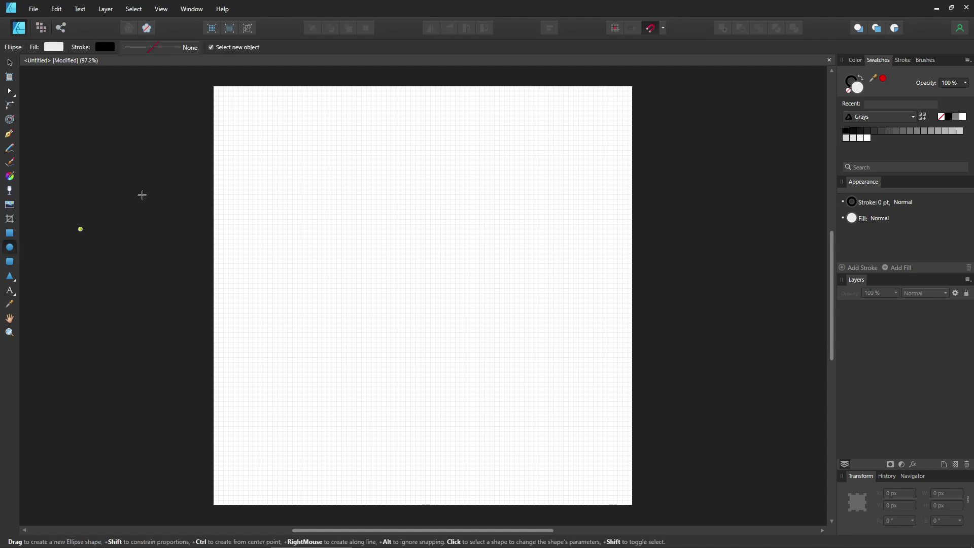
click(218, 91)
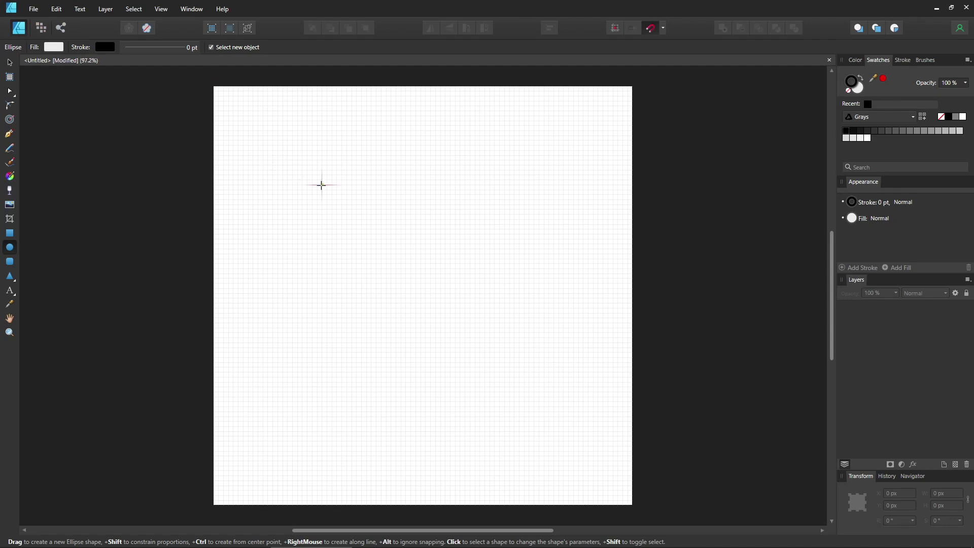
drag(317, 180, 468, 333)
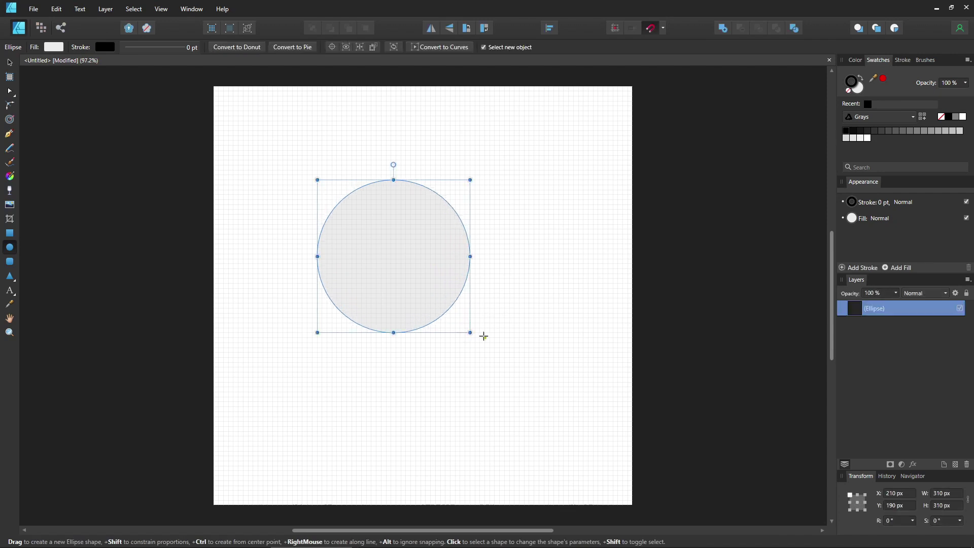
- Centre the circle horizontally and vertically on the page
click(551, 30)
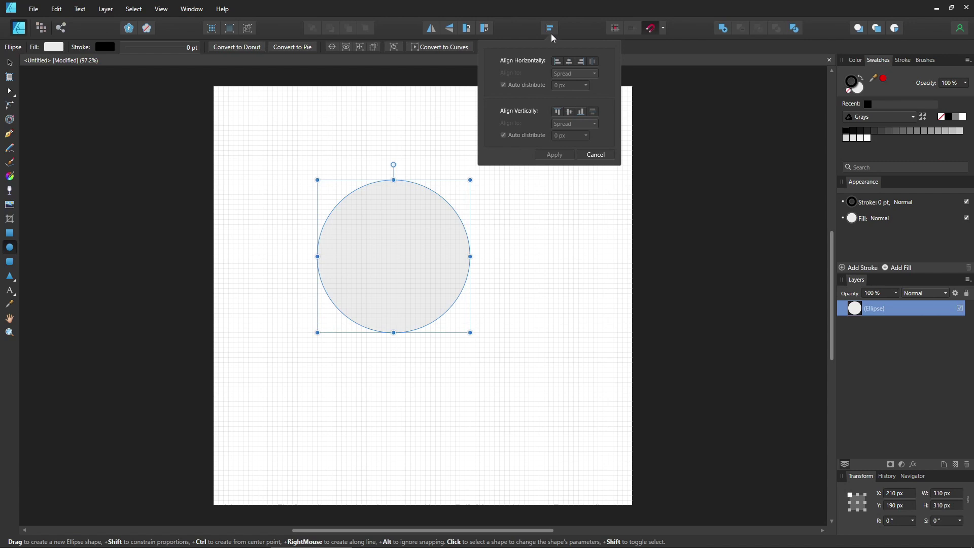
click(570, 62)
click(569, 112)
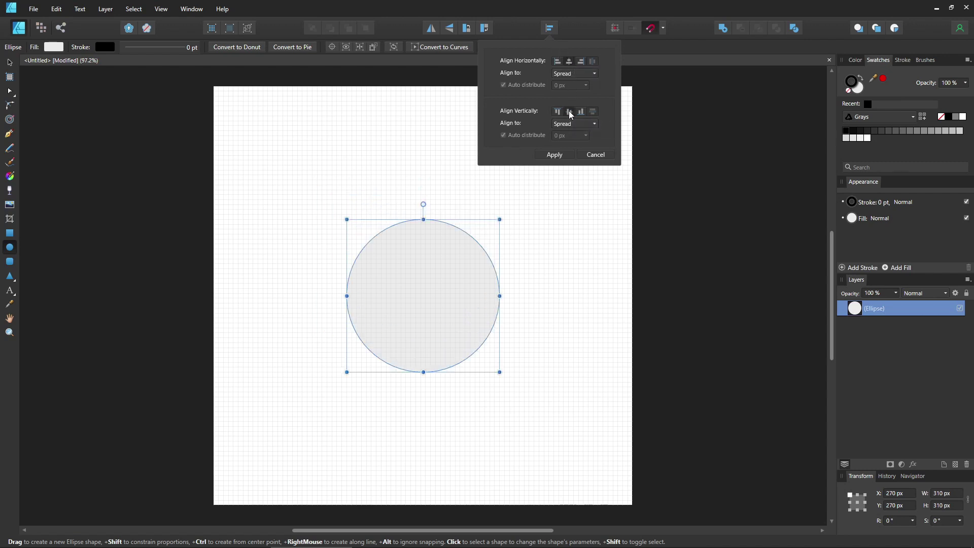
click(858, 238)
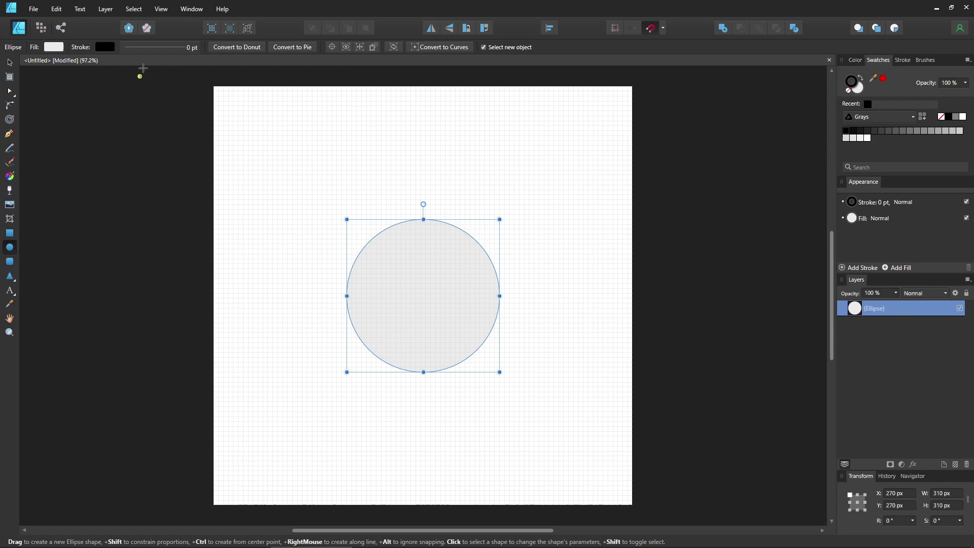
- Set the circle's fill to None
click(160, 9)
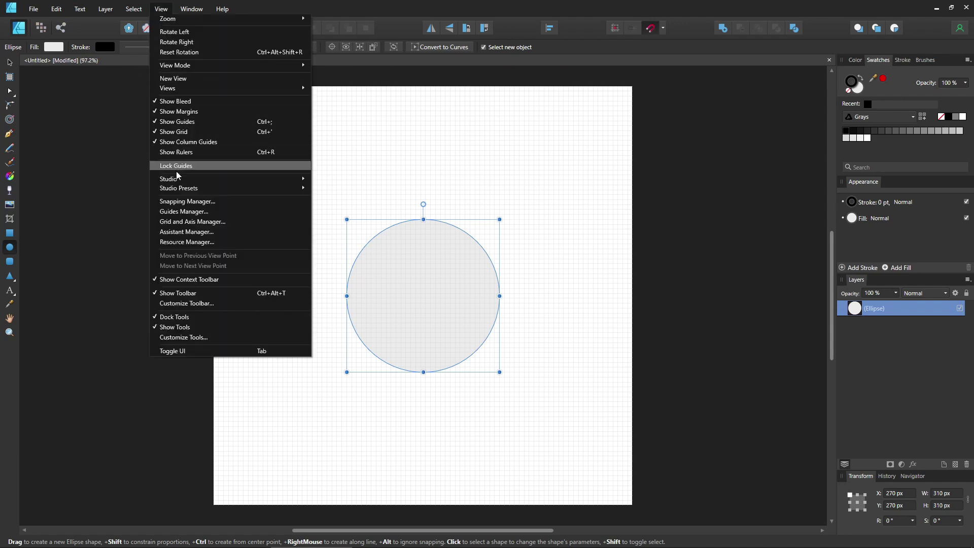
mouse_move(177, 178)
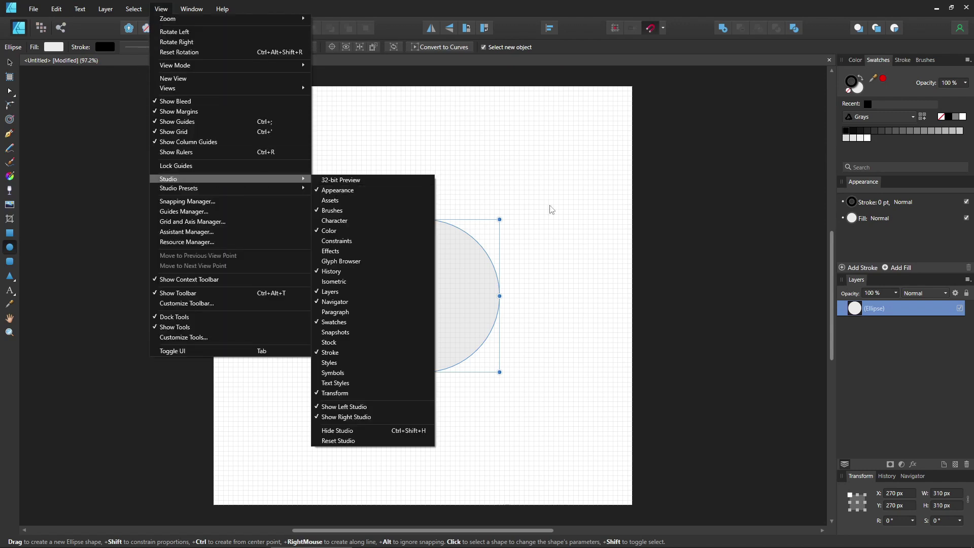
click(861, 243)
click(854, 221)
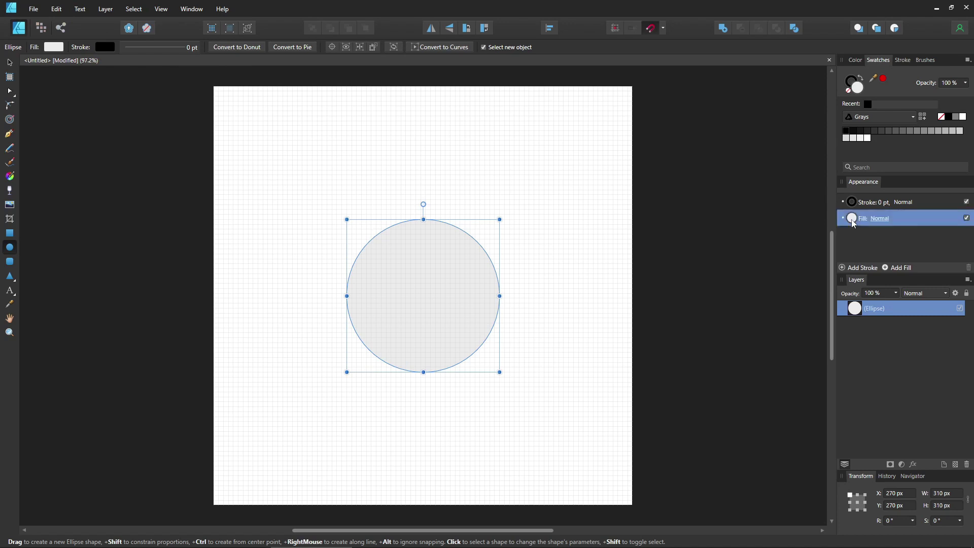
click(854, 221)
click(924, 237)
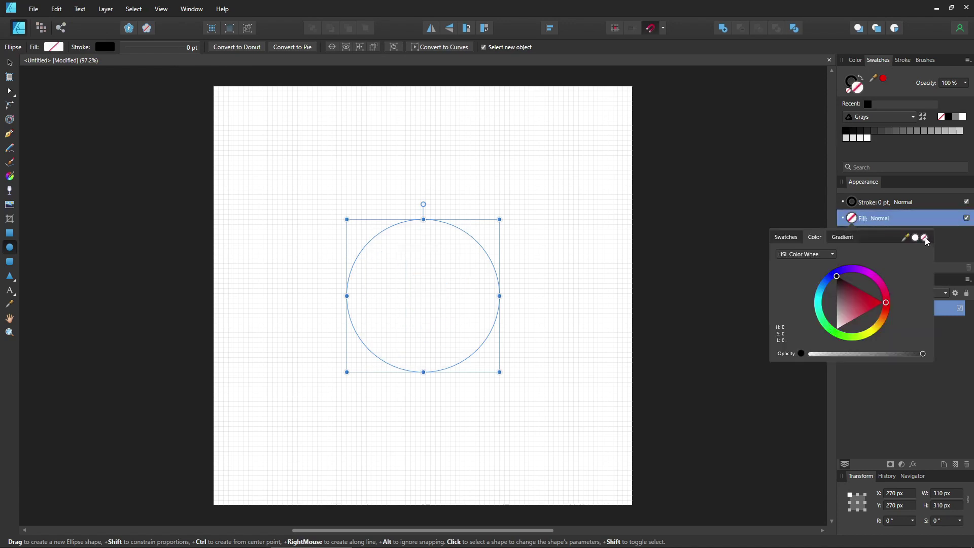
- Give the circle's black stroke a width of 8 pt
click(892, 202)
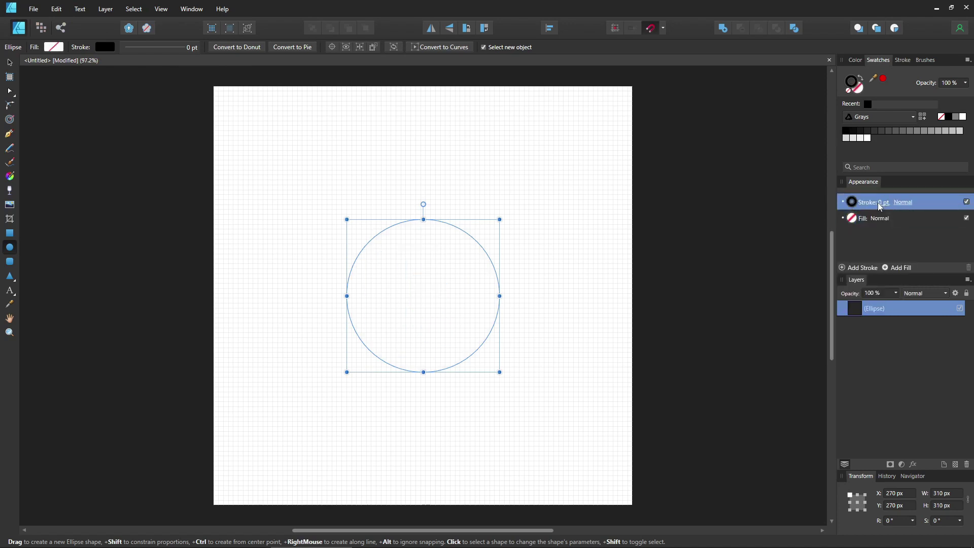
click(882, 205)
click(930, 237)
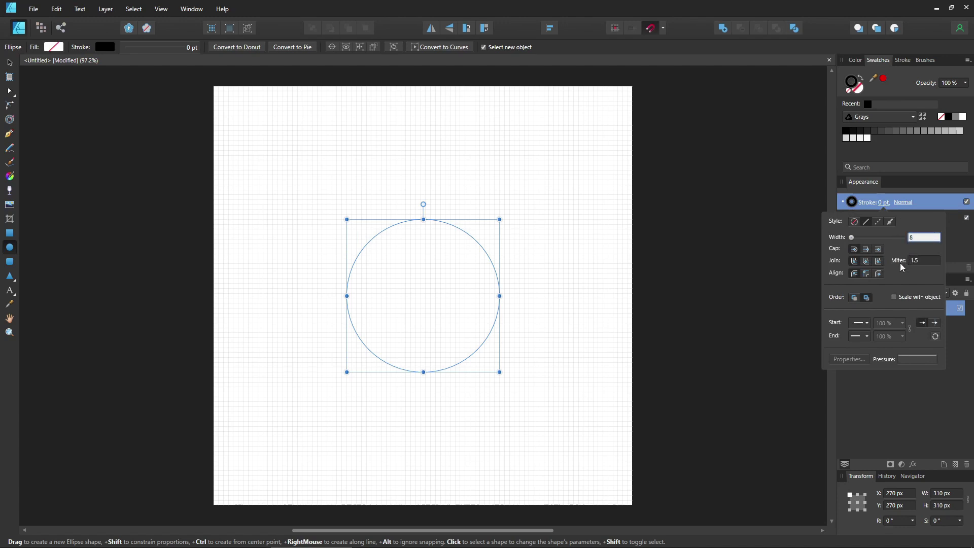
text(8)
key(Return)
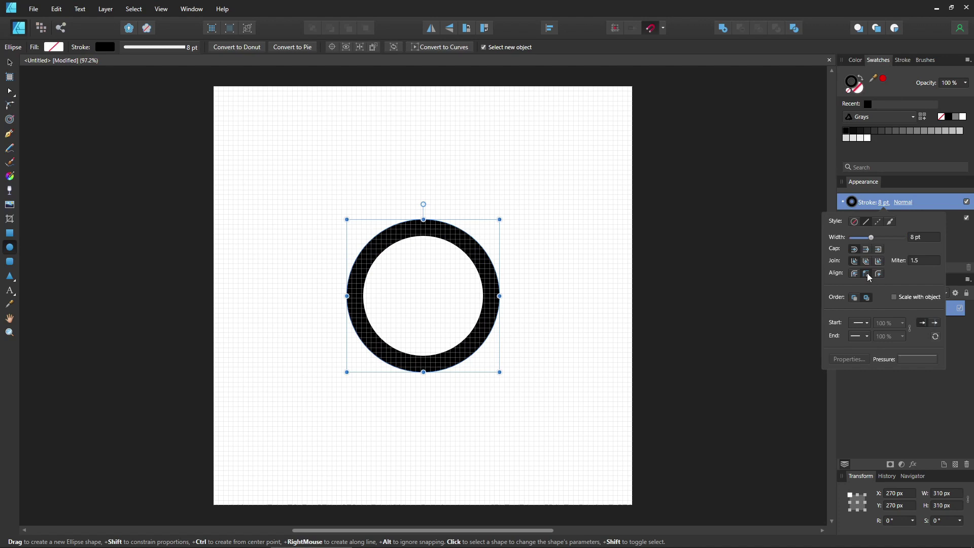
- Apply a linear gradient to the ring's stroke with start stop RGB 13/81/248
click(852, 202)
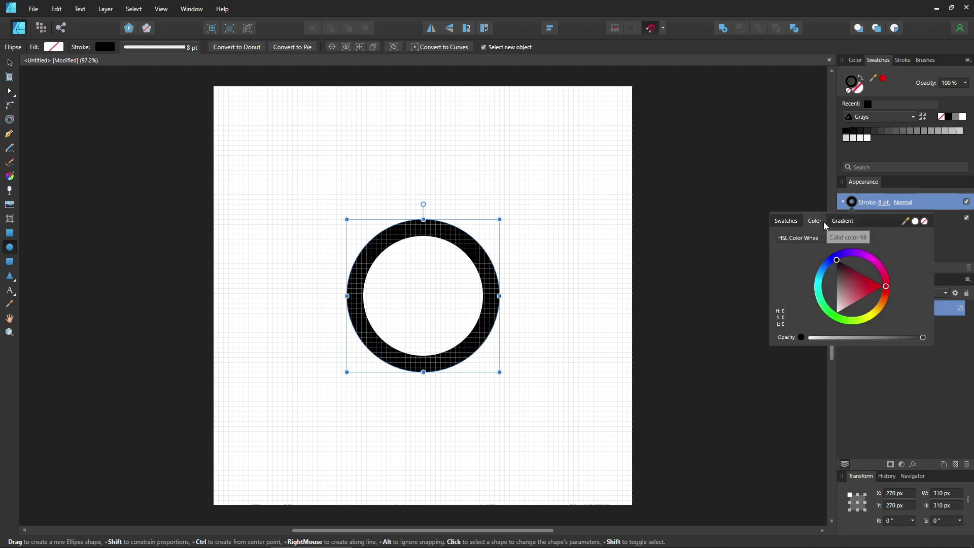
click(840, 227)
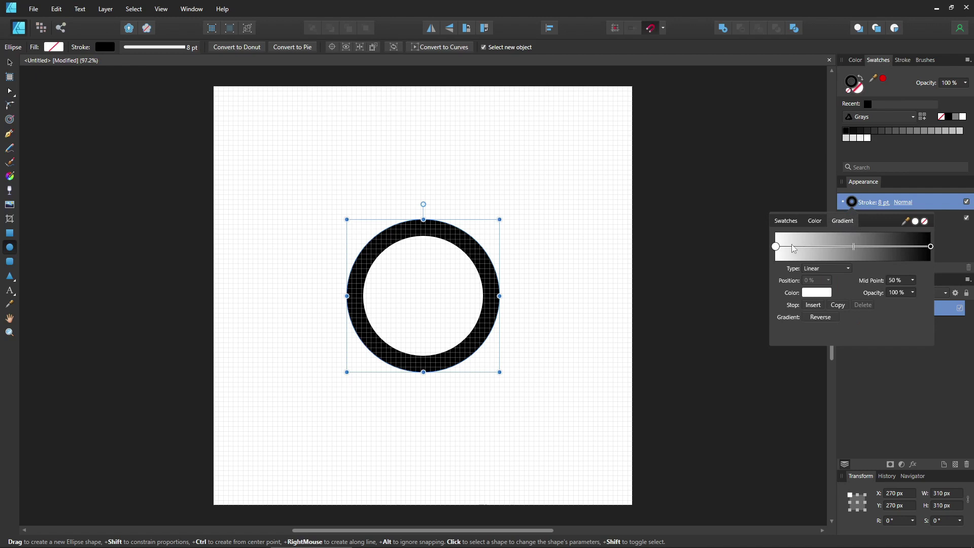
click(776, 248)
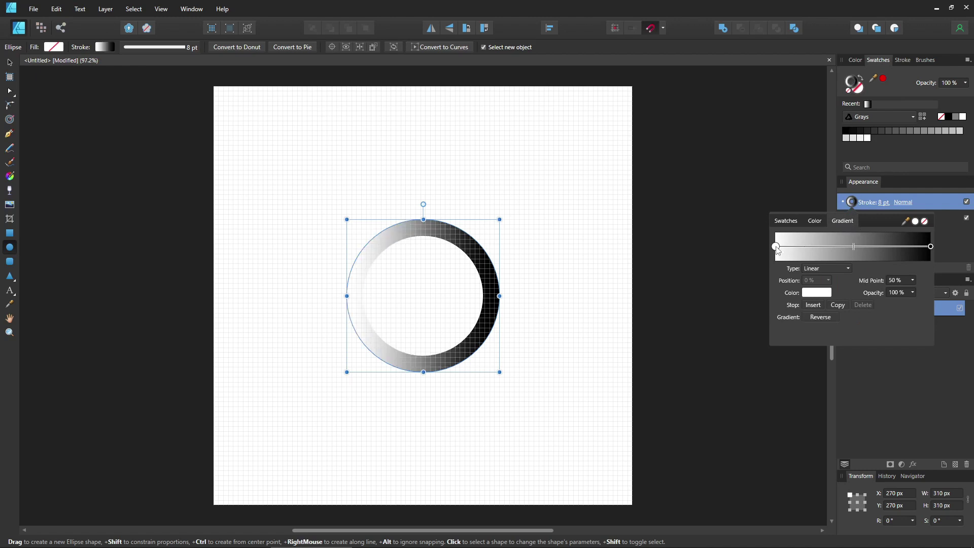
click(818, 293)
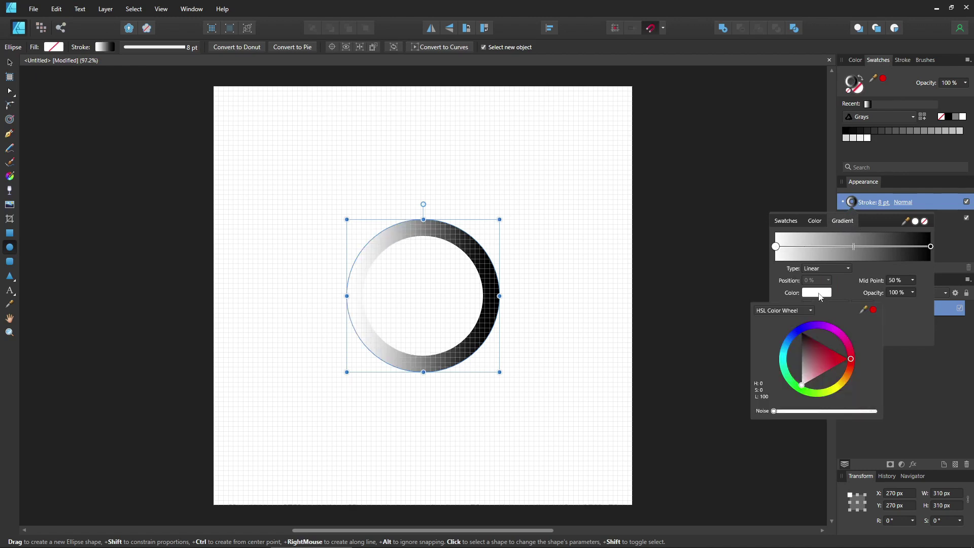
click(806, 310)
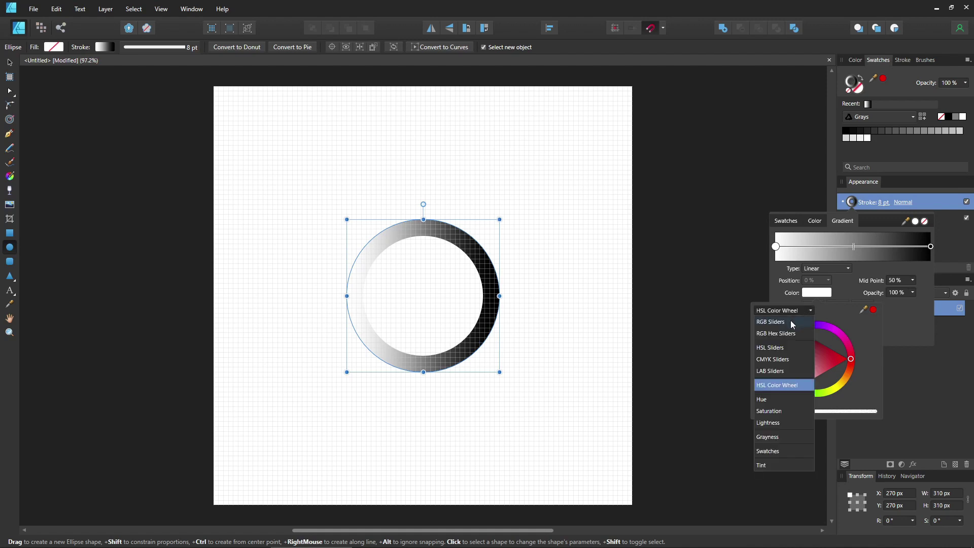
click(790, 321)
click(874, 325)
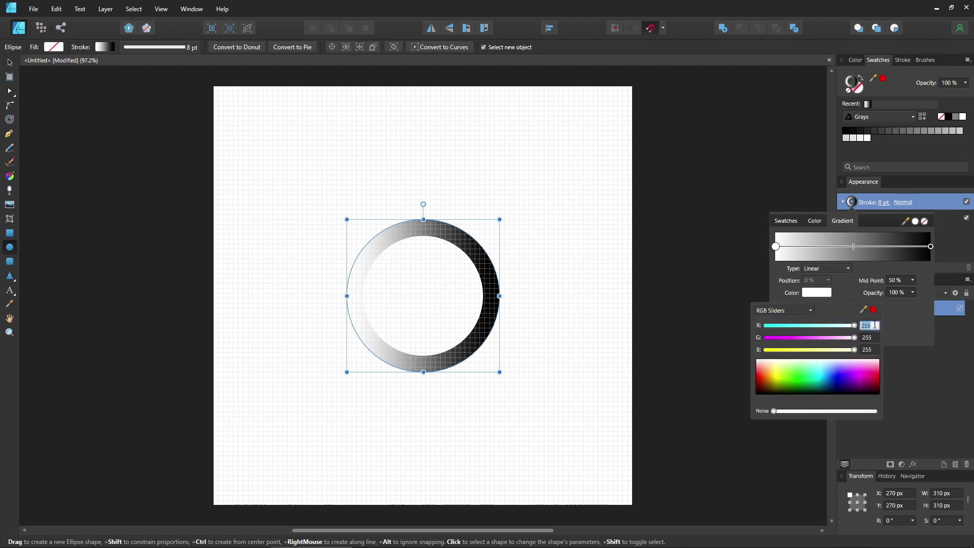
text(13)
key(Tab)
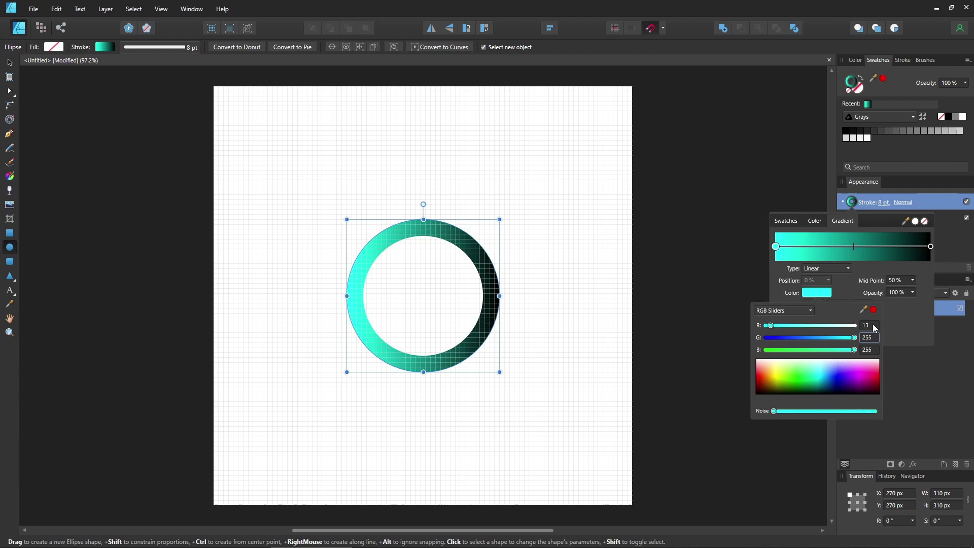
text(81)
key(Tab)
text(2)
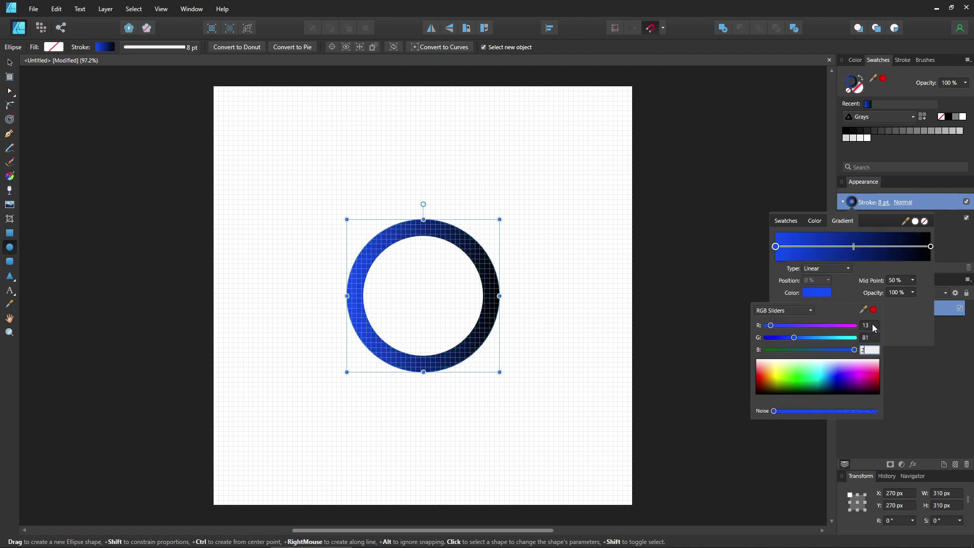
text(48)
click(915, 327)
- Set the gradient's end stop to RGB 45/142/245
click(931, 247)
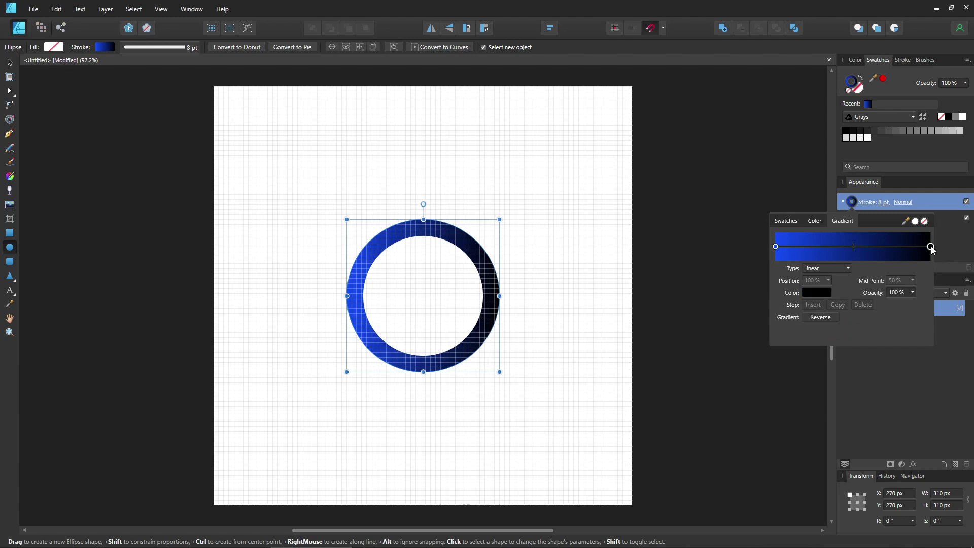
click(822, 294)
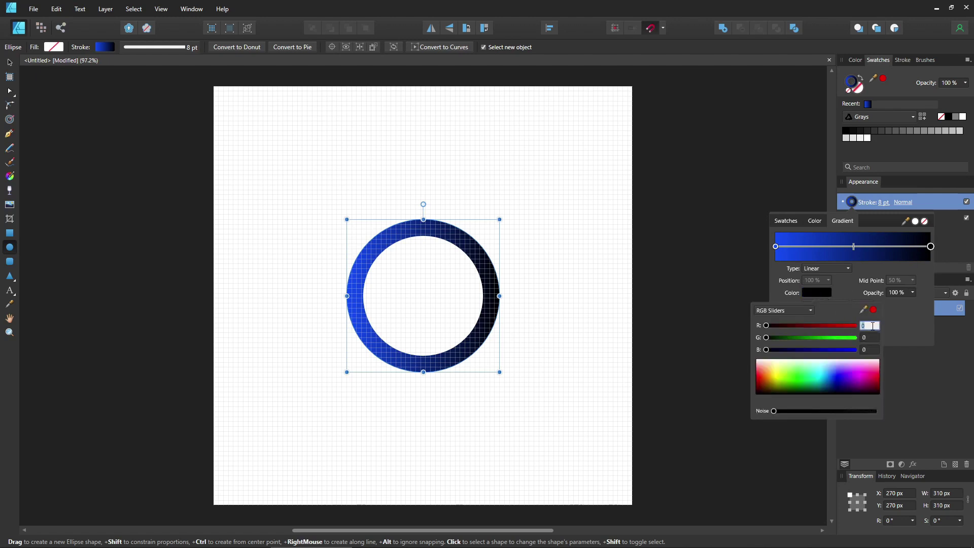
text(45)
key(Tab)
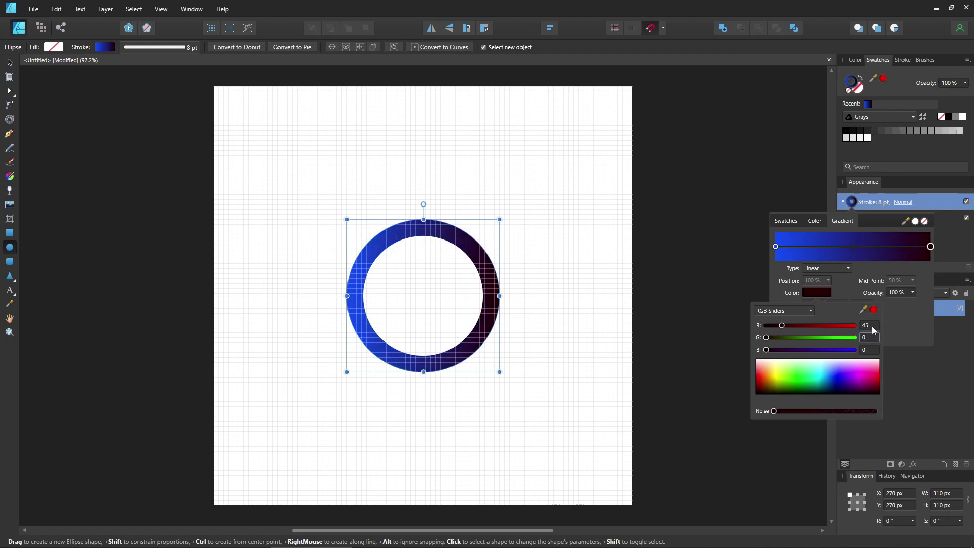
text(142)
key(Tab)
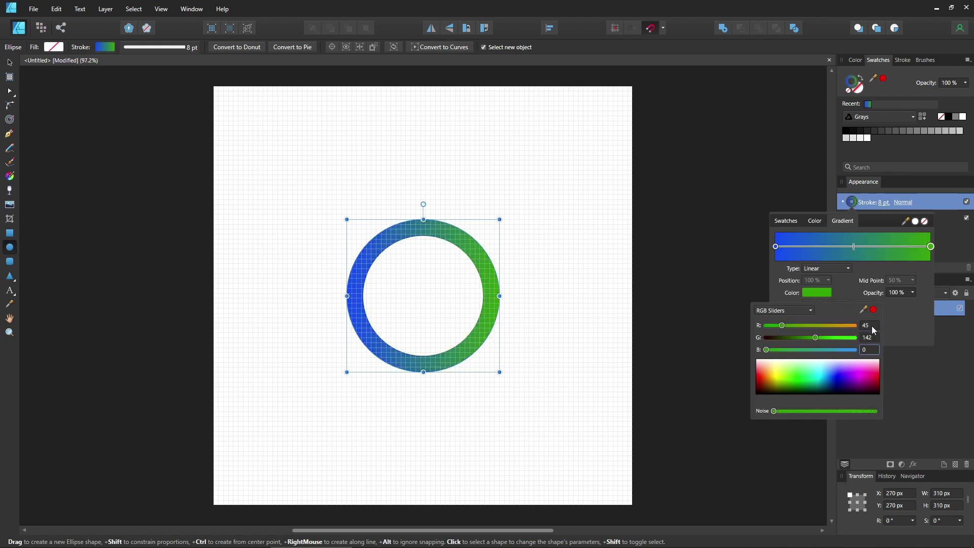
text(245)
key(Return)
click(944, 351)
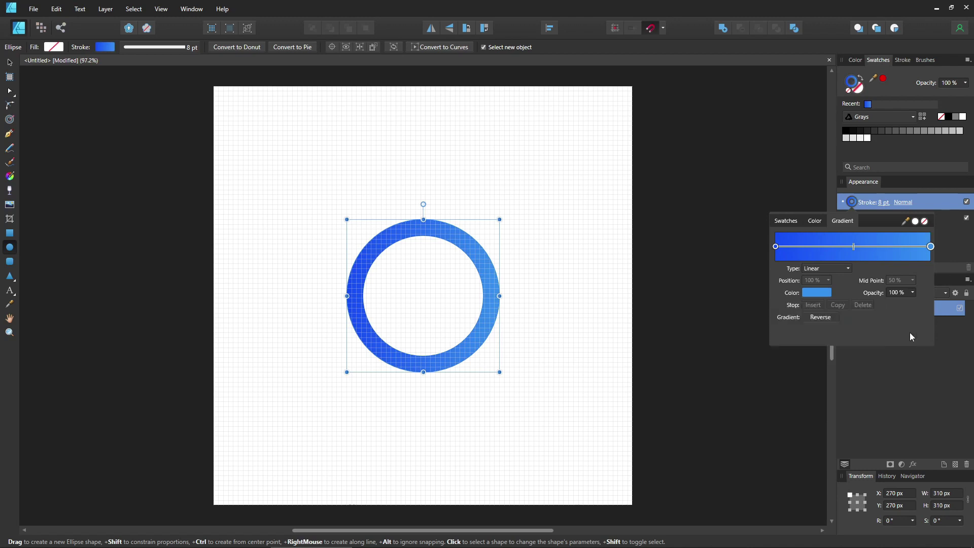
click(945, 341)
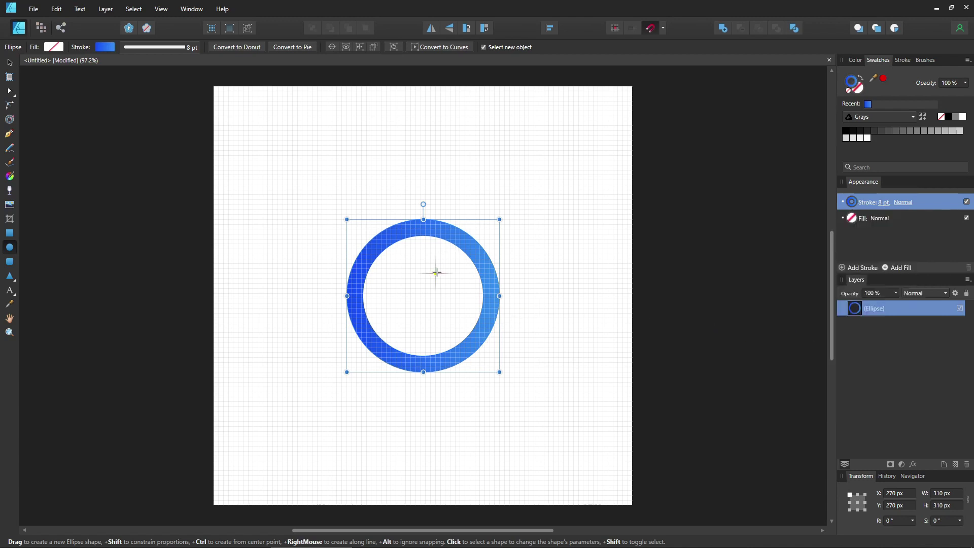
- With the Fill tool on Stroke context, run the gradient from the ring's top to bottom
click(10, 176)
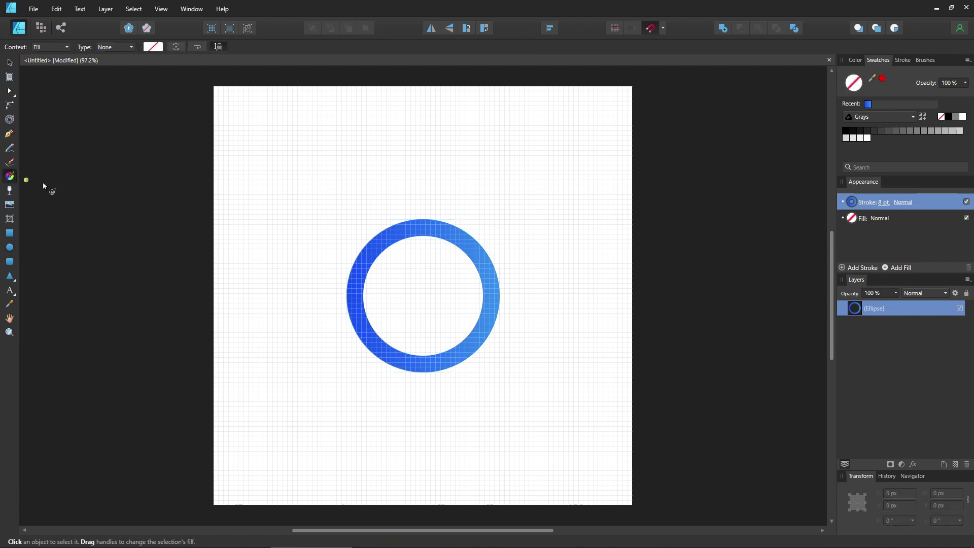
click(68, 47)
click(49, 68)
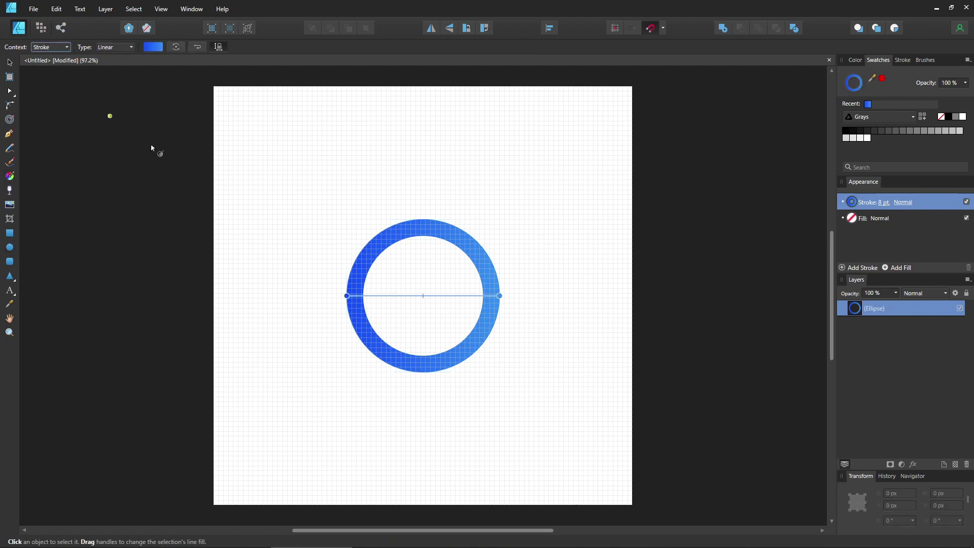
mouse_move(345, 295)
mouse_down()
mouse_move(406, 229)
mouse_move(423, 229)
mouse_up()
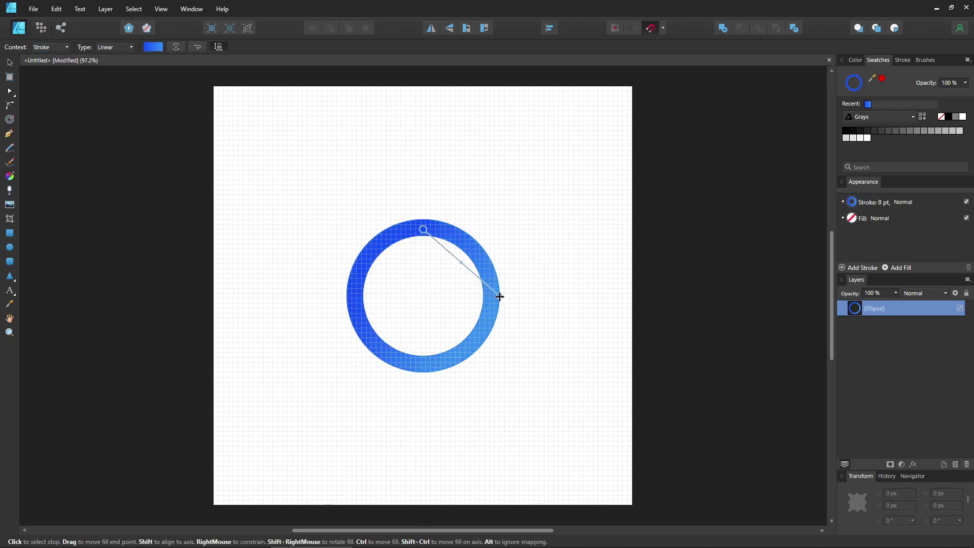
drag(499, 295, 423, 366)
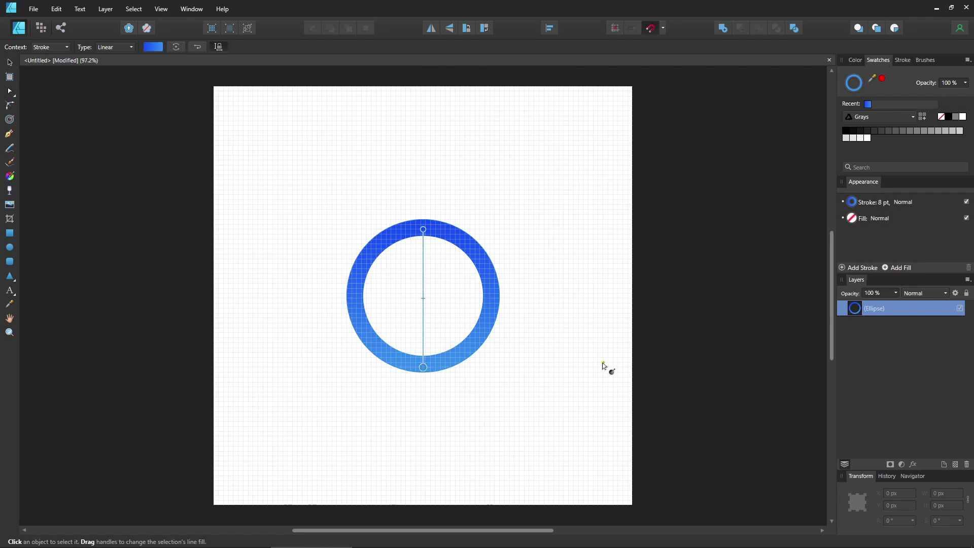
- Duplicate the ring's stroke and set the copy's width to 4 pt
right_click(921, 202)
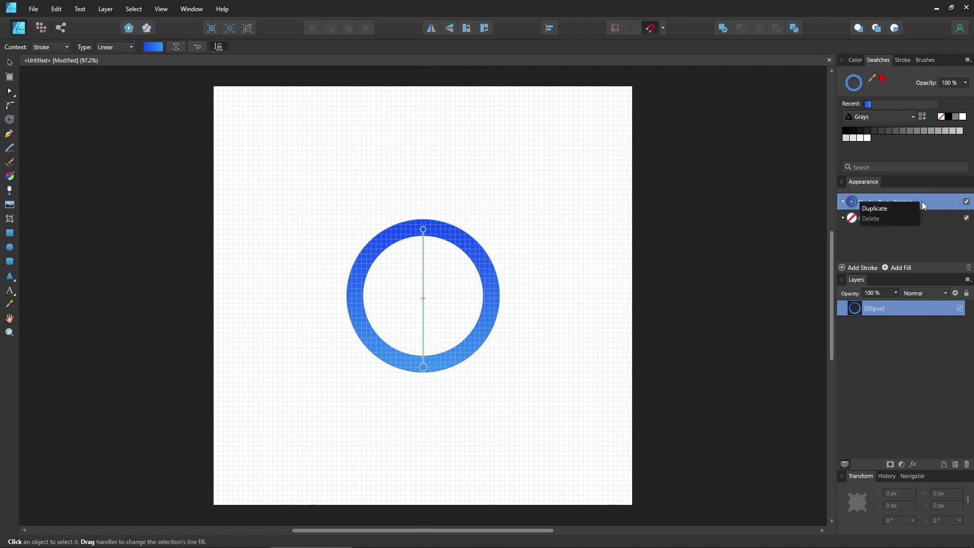
click(894, 208)
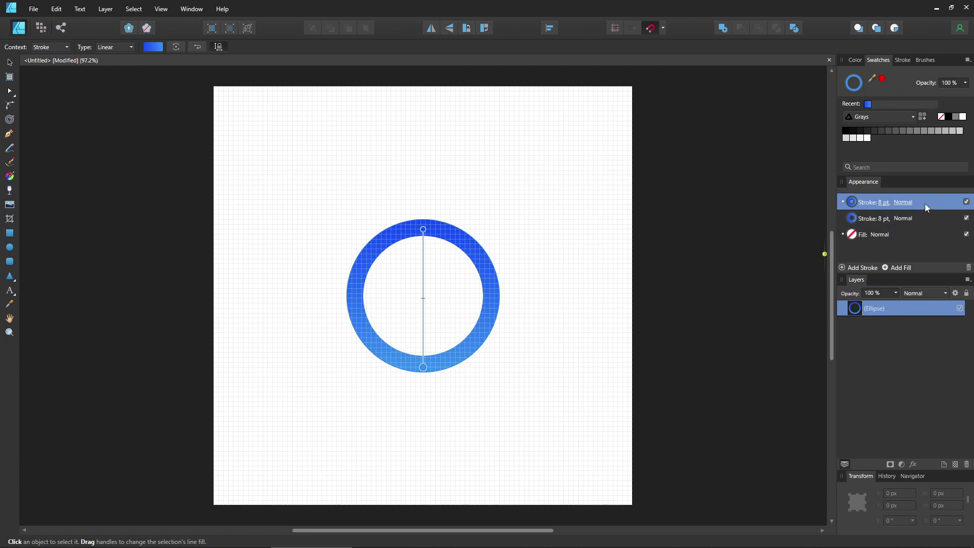
click(885, 203)
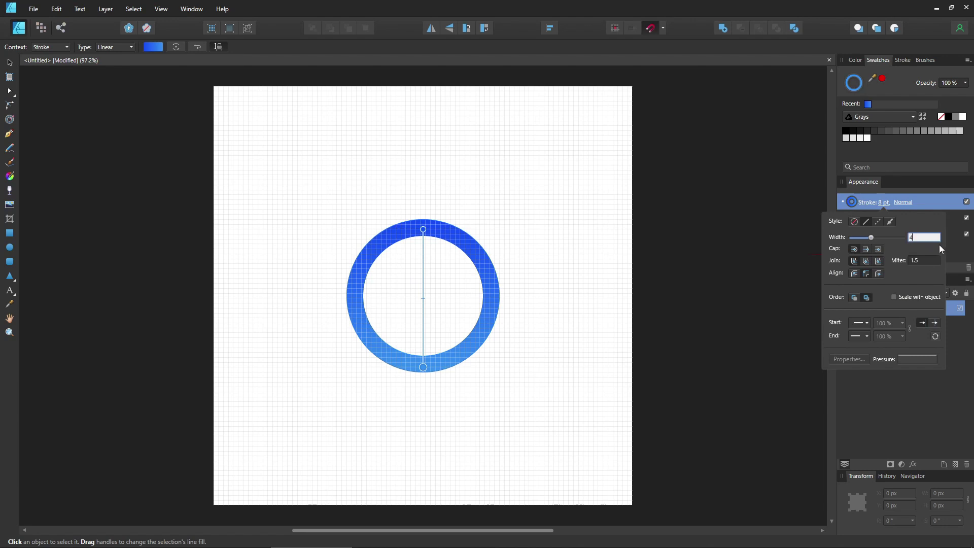
text(4)
key(Return)
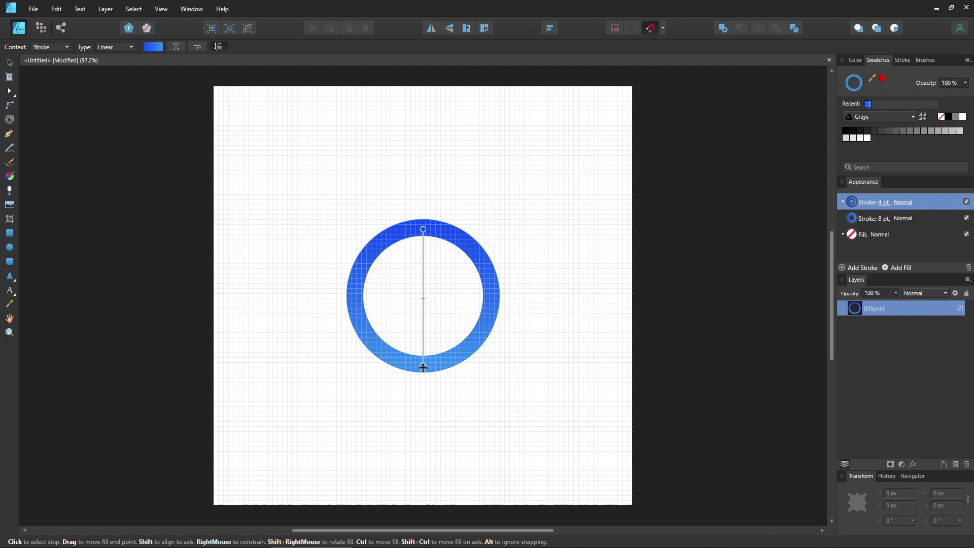
- Shift the new stroke's gradient end point at the ring's bottom
mouse_move(423, 366)
mouse_down()
mouse_move(454, 261)
mouse_move(421, 219)
mouse_move(423, 372)
mouse_up()
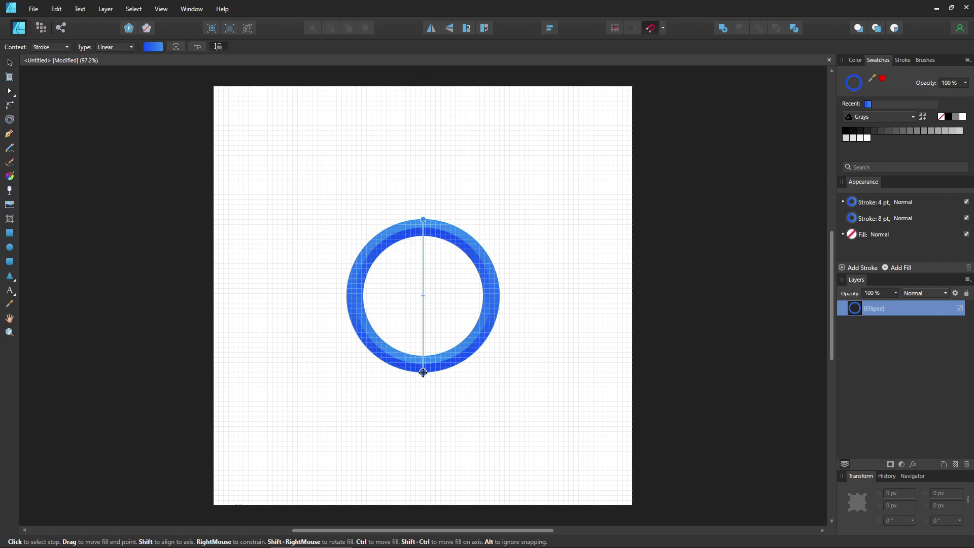
key(ctrl+plus)
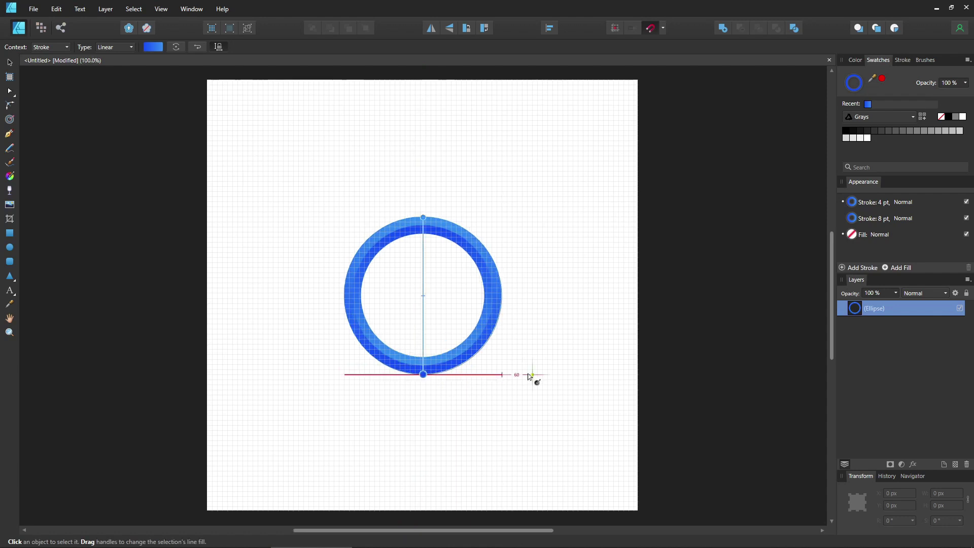
key(ctrl+plus)
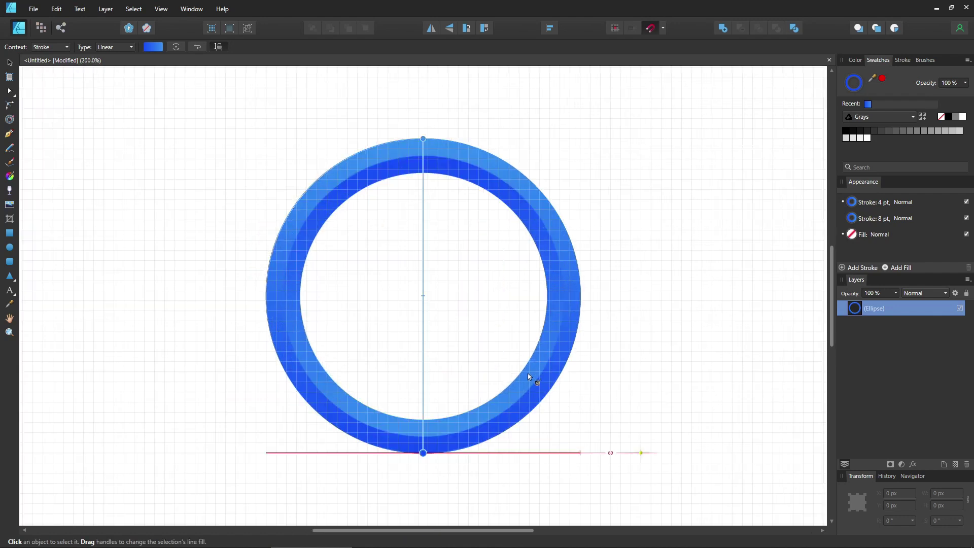
- Draw a 160 × 60 px rectangle left of the ring with no stroke
click(12, 234)
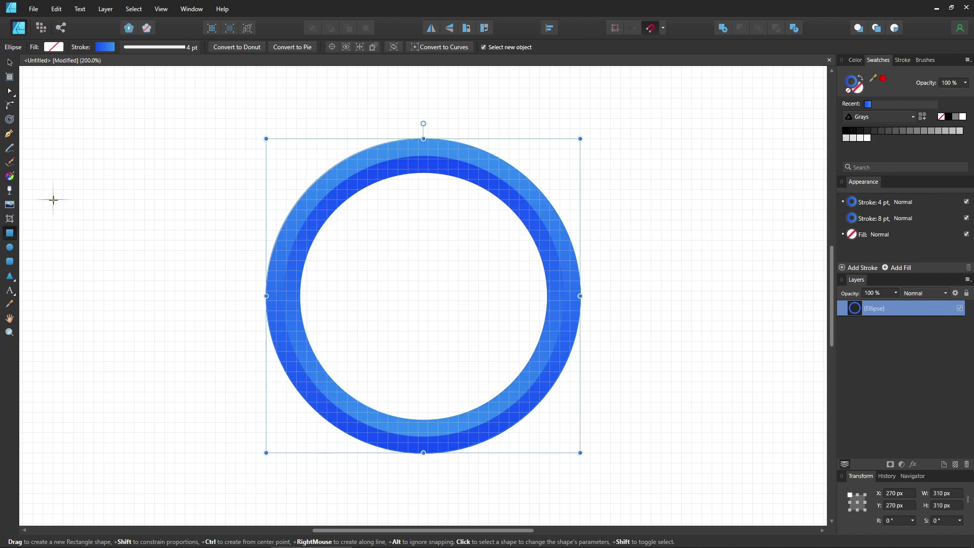
drag(53, 200, 215, 260)
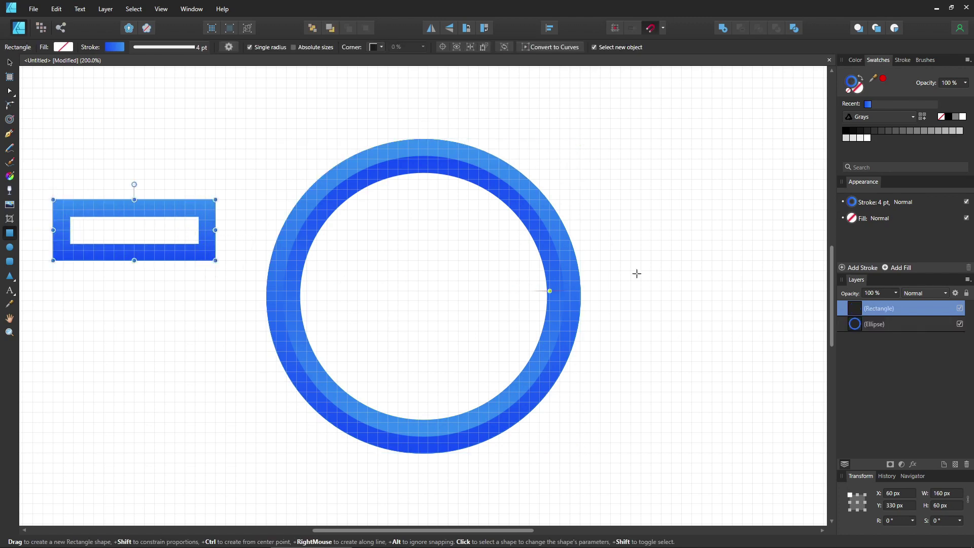
click(851, 203)
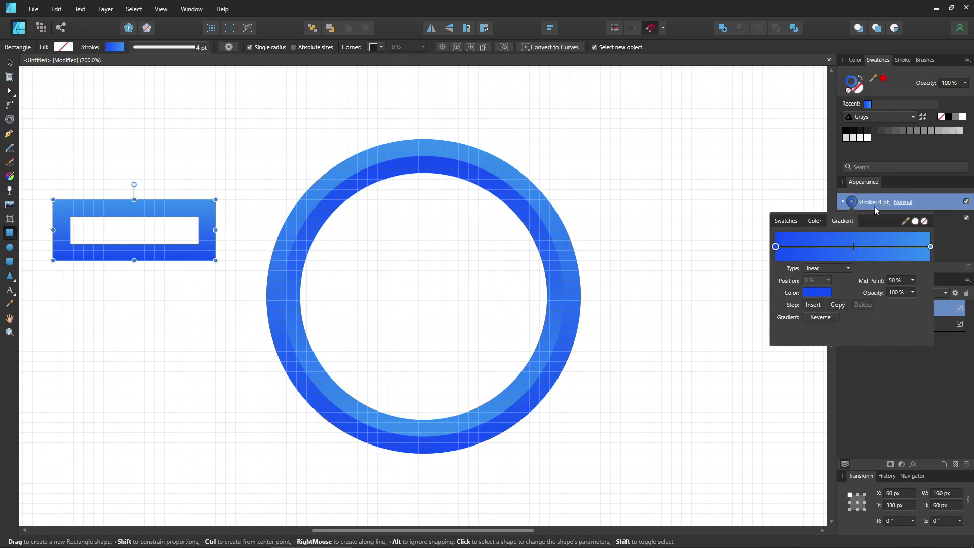
click(924, 221)
- Fill the rectangle with yellow: R 248, G 220, B 2
click(851, 218)
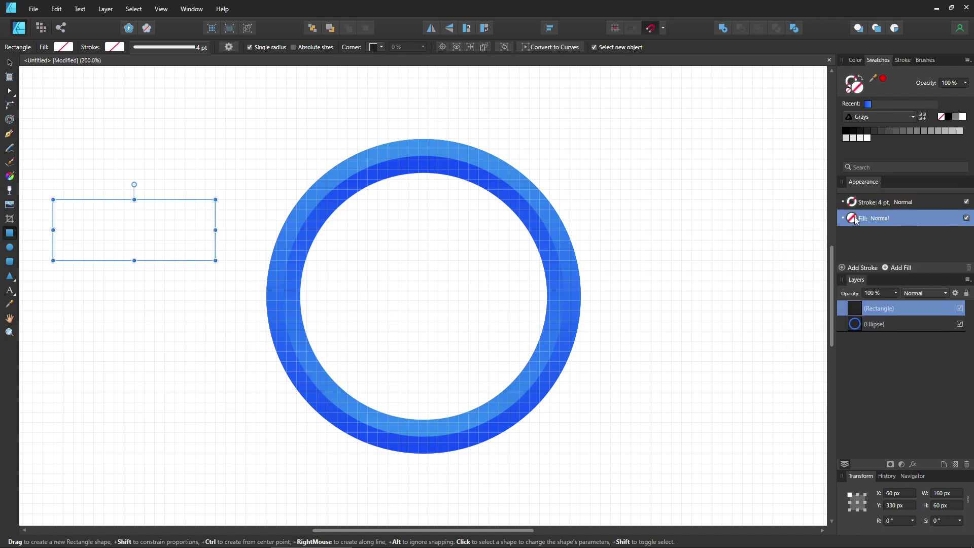
click(851, 218)
click(808, 238)
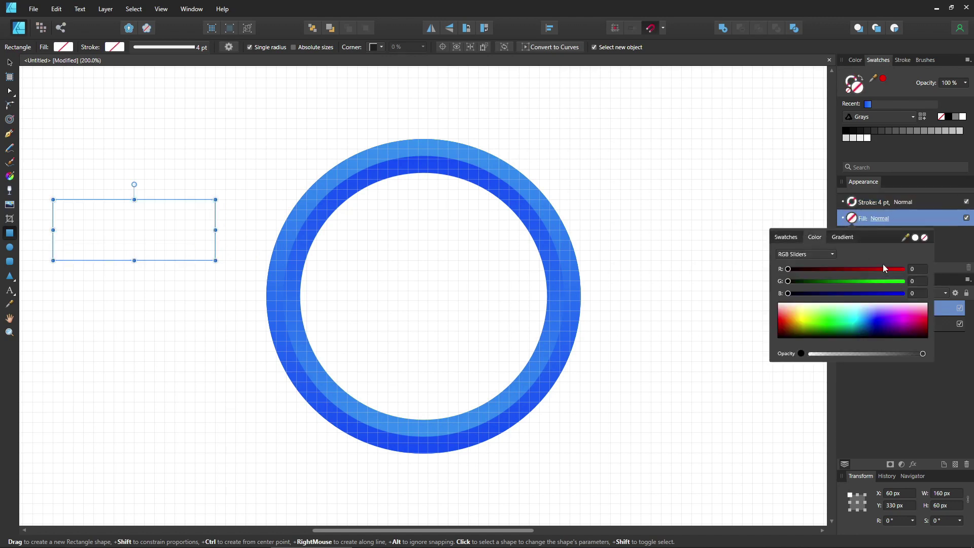
text(248)
click(916, 279)
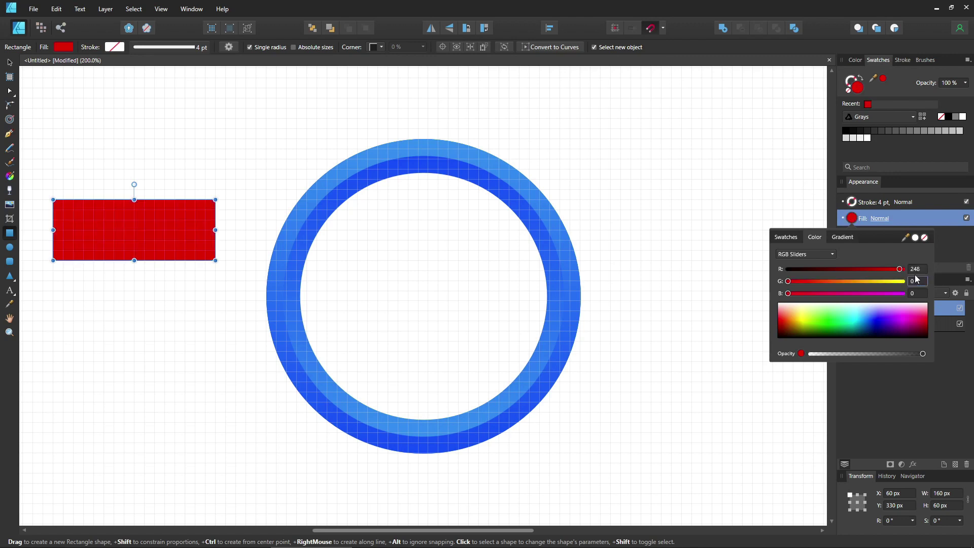
text(220)
key(Tab)
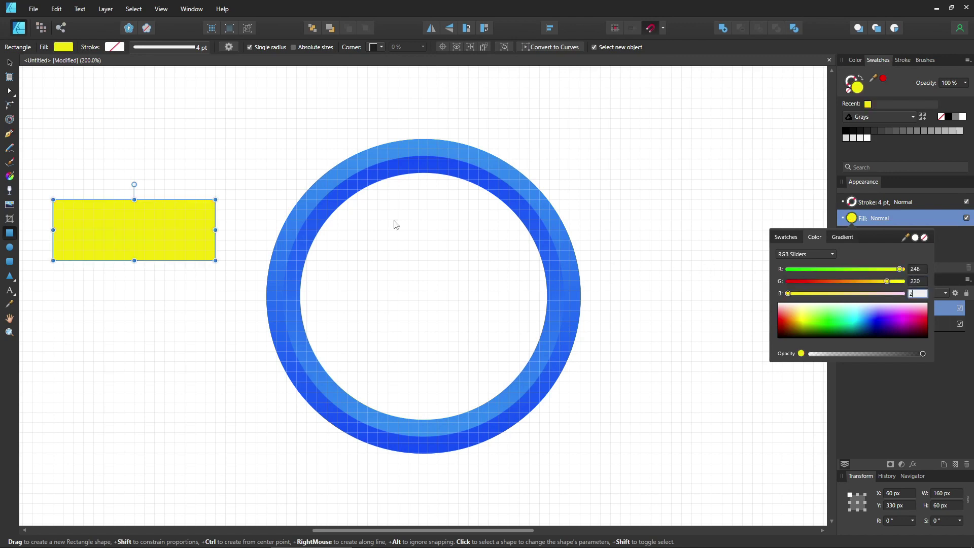
text(2)
key(Return)
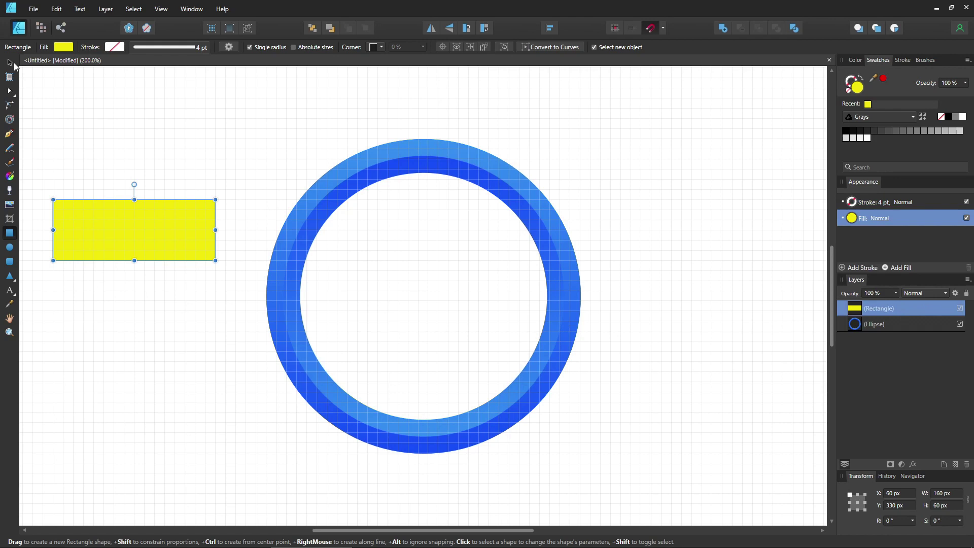
- Move the yellow rectangle into the ring's centre and convert it to curves
click(9, 62)
drag(102, 210, 395, 285)
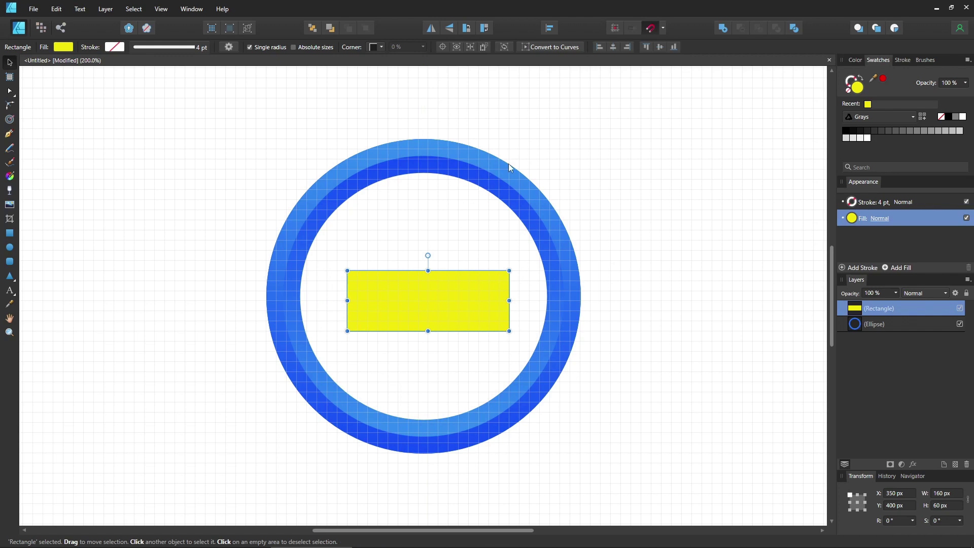
click(550, 47)
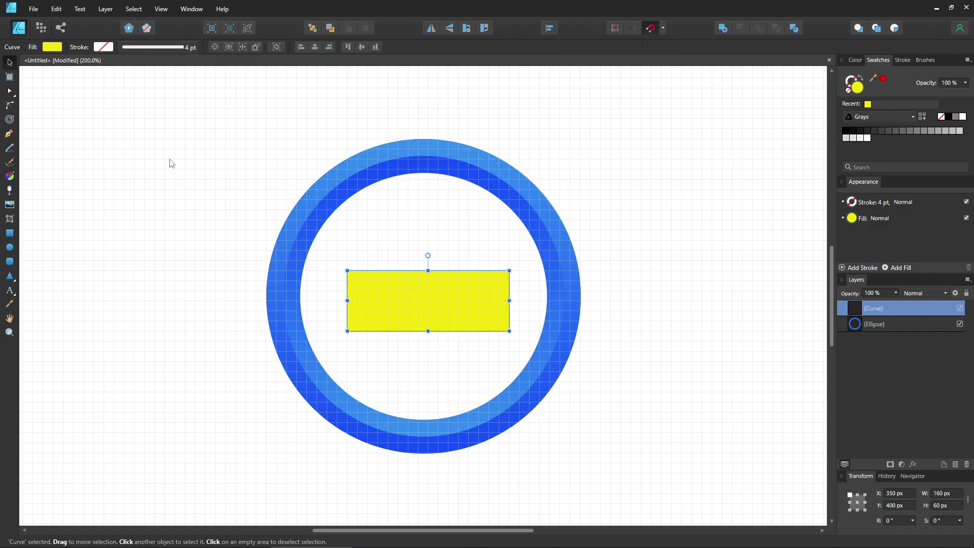
- Add nodes to the rectangle's bottom and top edges with the Node Tool
click(9, 91)
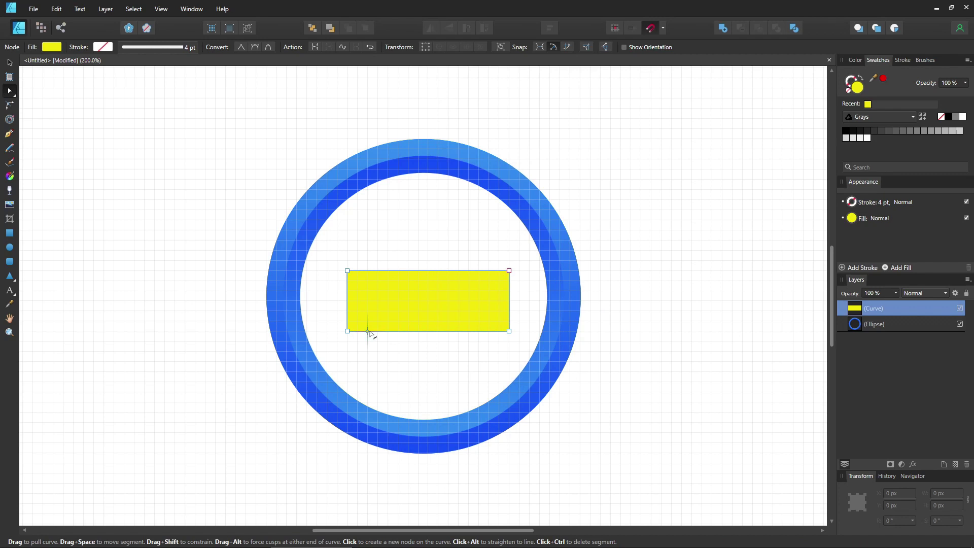
click(408, 331)
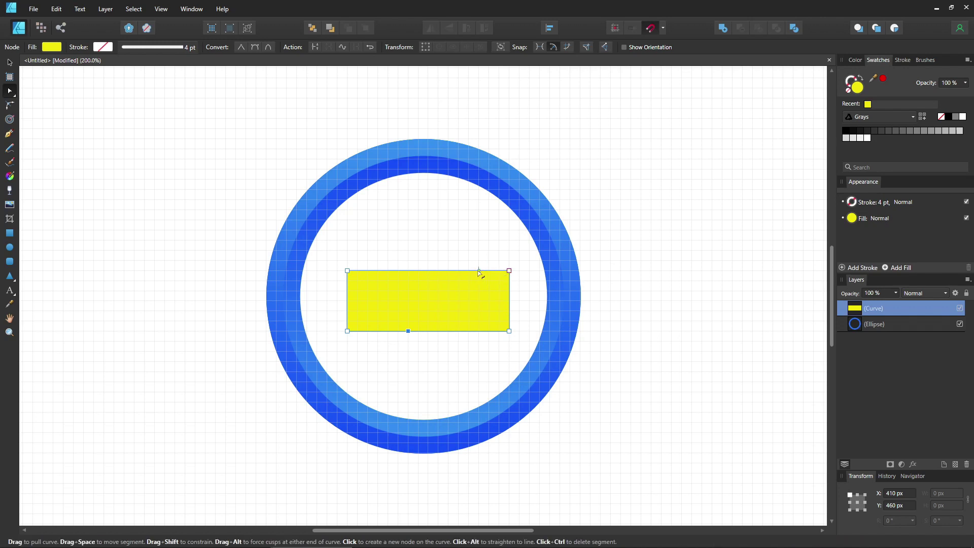
click(438, 271)
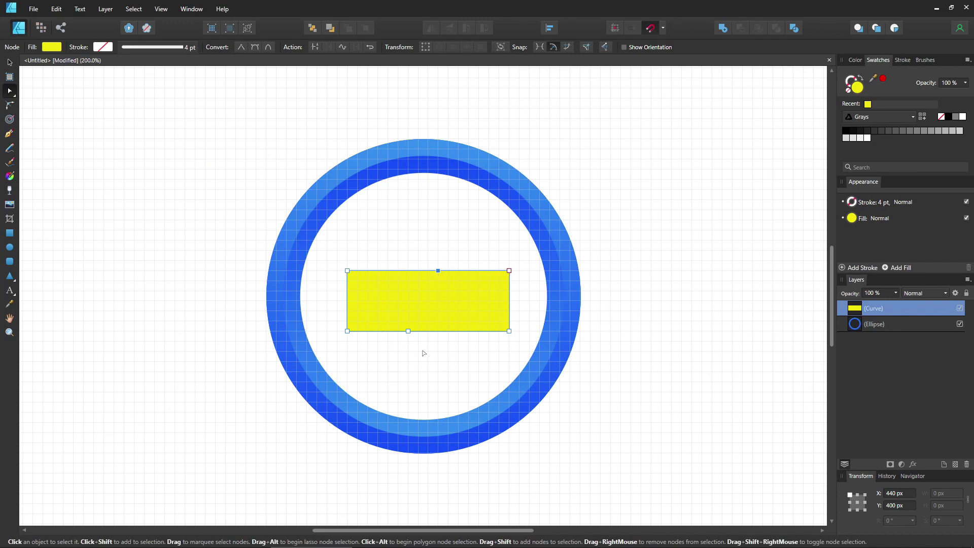
- Pull the bolt's top-left node up and bottom-right node down-left past the ring, then select the ring
click(347, 271)
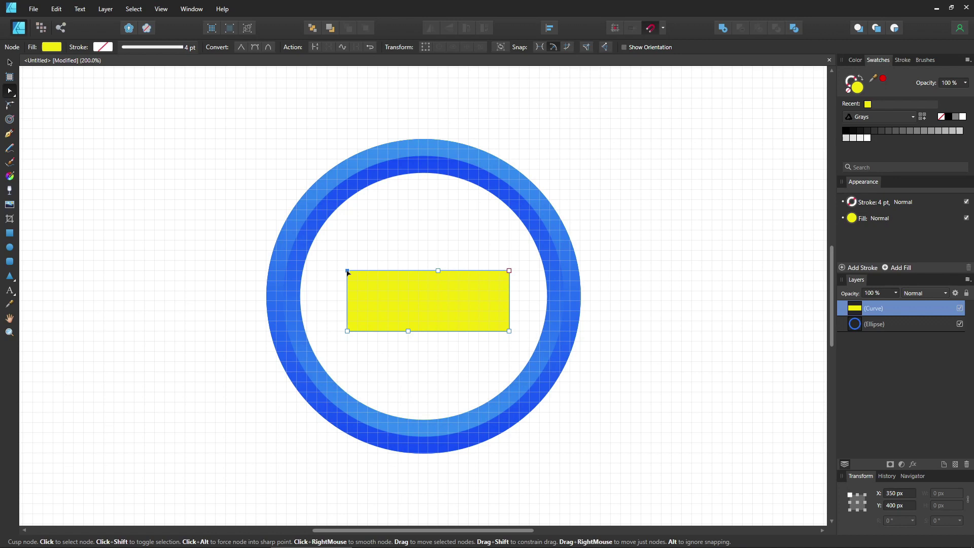
drag(348, 269, 469, 110)
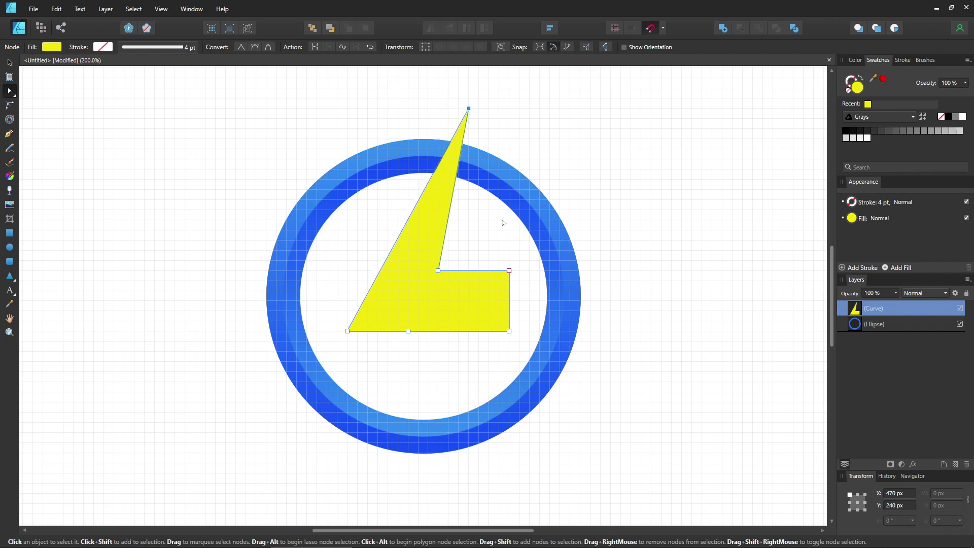
click(509, 333)
drag(510, 333, 377, 496)
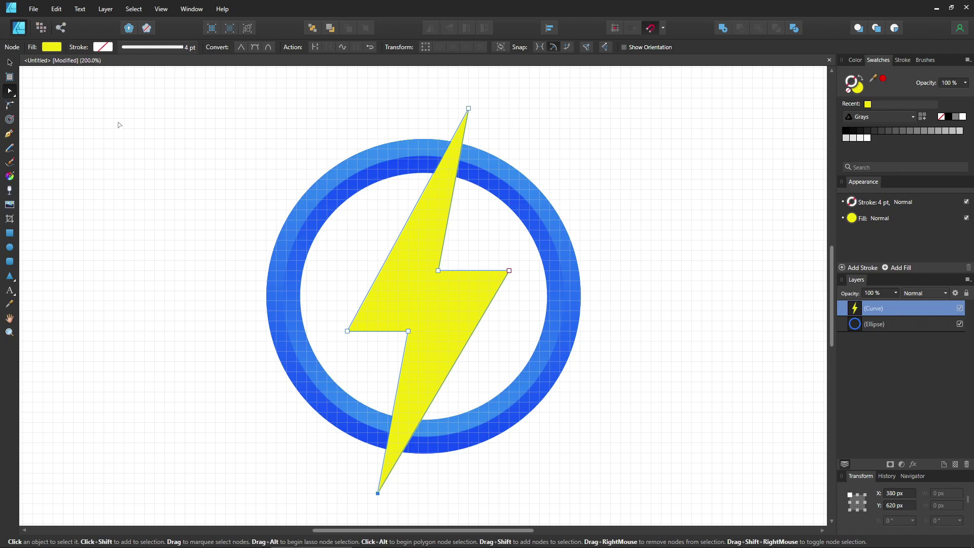
click(10, 63)
click(306, 223)
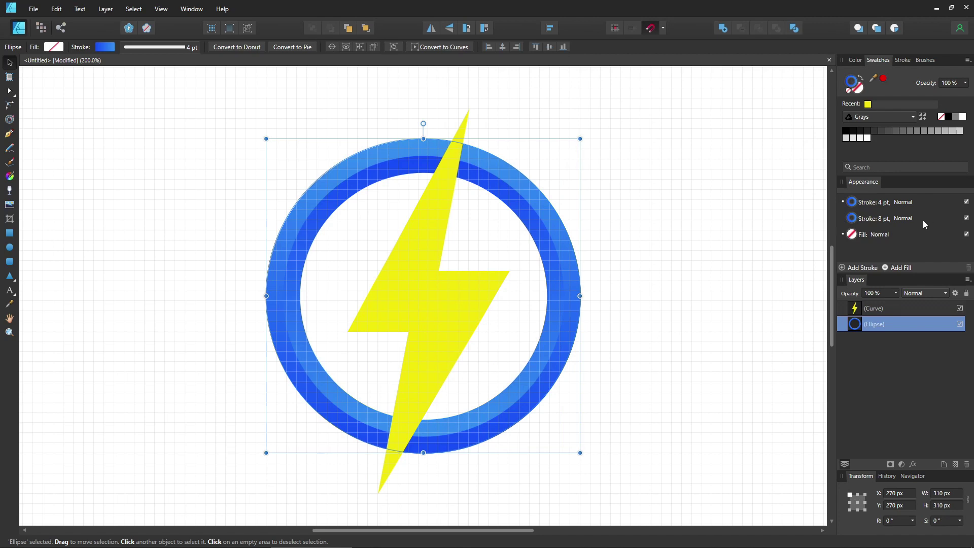
- Expand the ring's stroke via Layer > Expand Stroke and check the resulting ring shapes
click(106, 9)
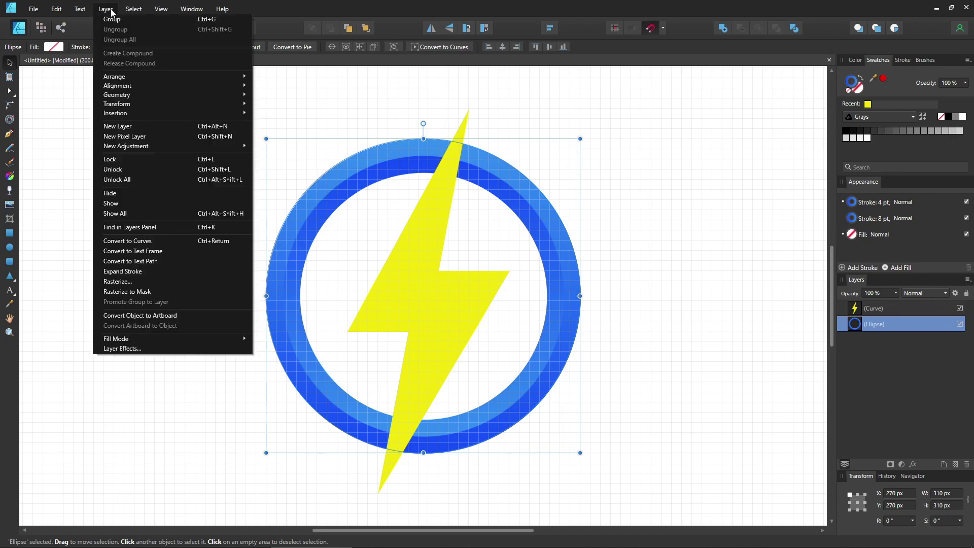
click(126, 271)
click(751, 347)
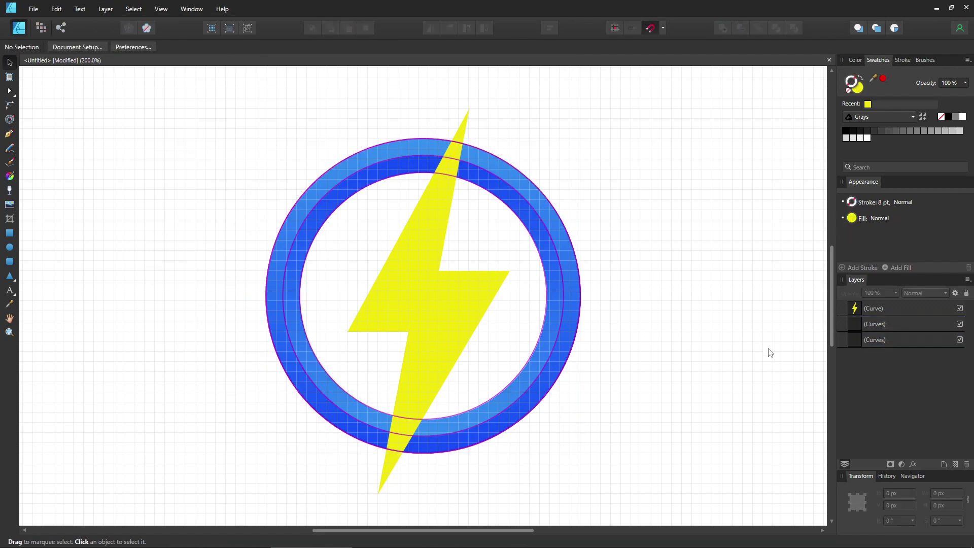
click(899, 324)
click(896, 340)
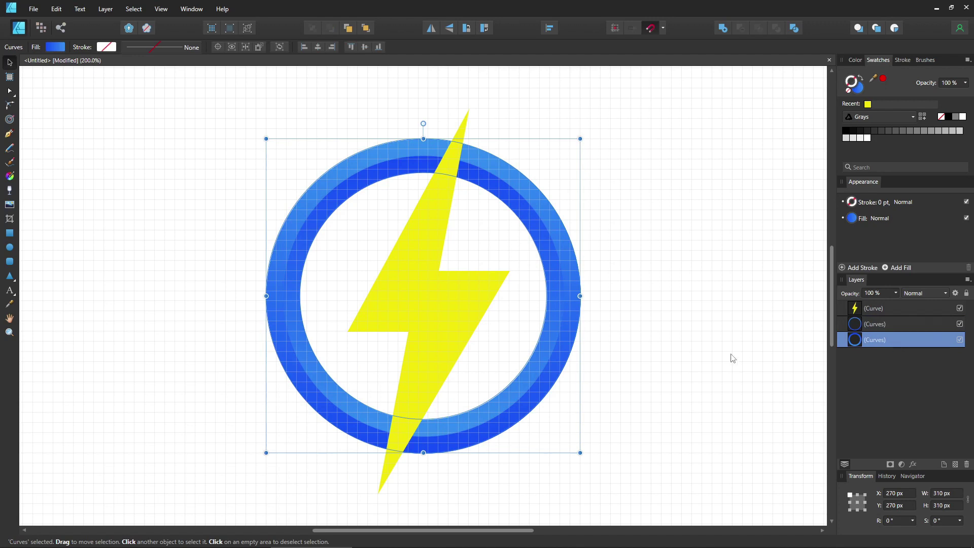
- Duplicate the yellow lightning bolt with Ctrl+J
click(689, 343)
click(446, 322)
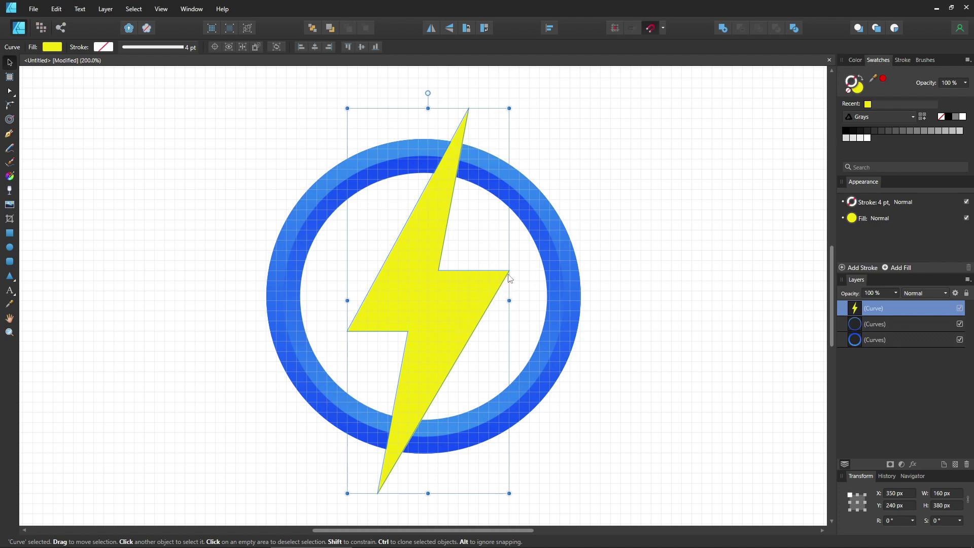
key(ctrl+j)
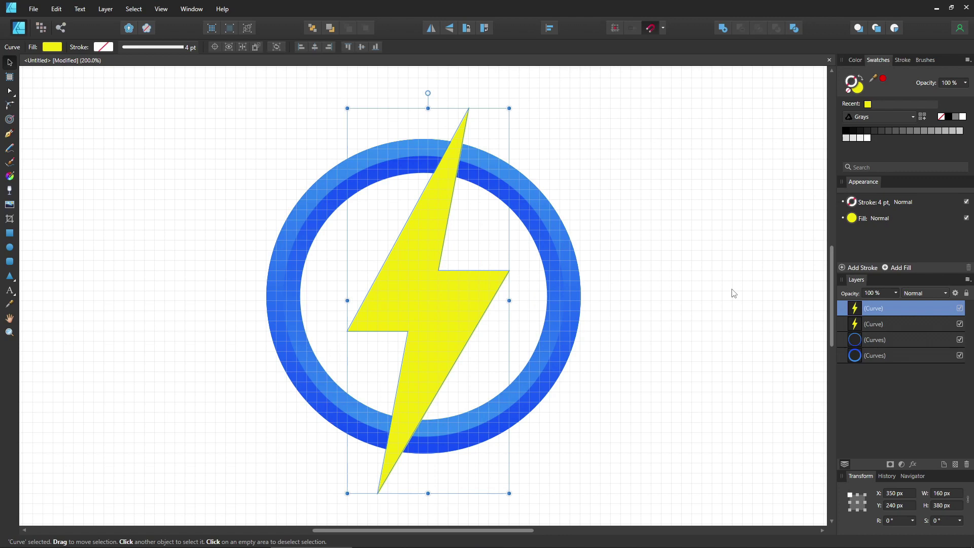
- Remove the bolt copy's fill and give it a black stroke
click(855, 223)
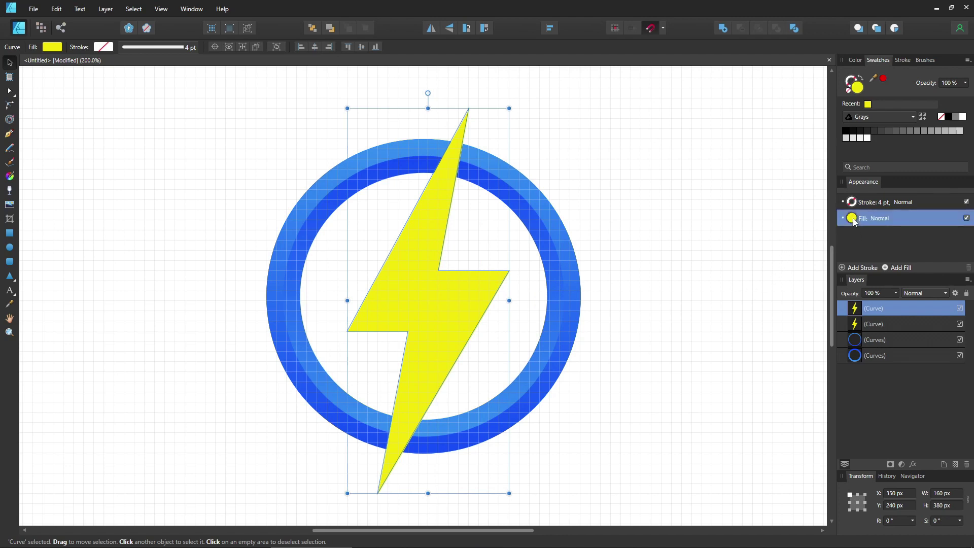
click(852, 218)
click(926, 238)
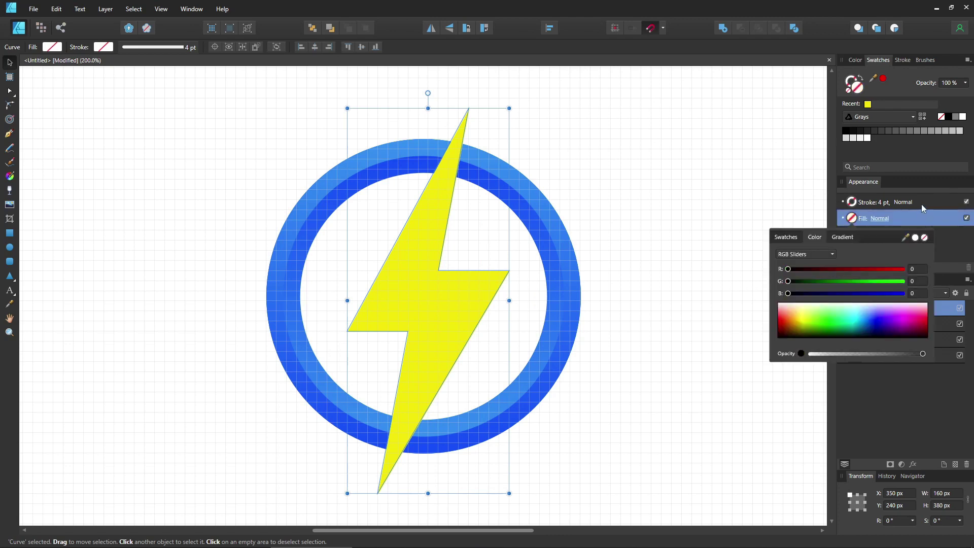
click(856, 201)
click(854, 202)
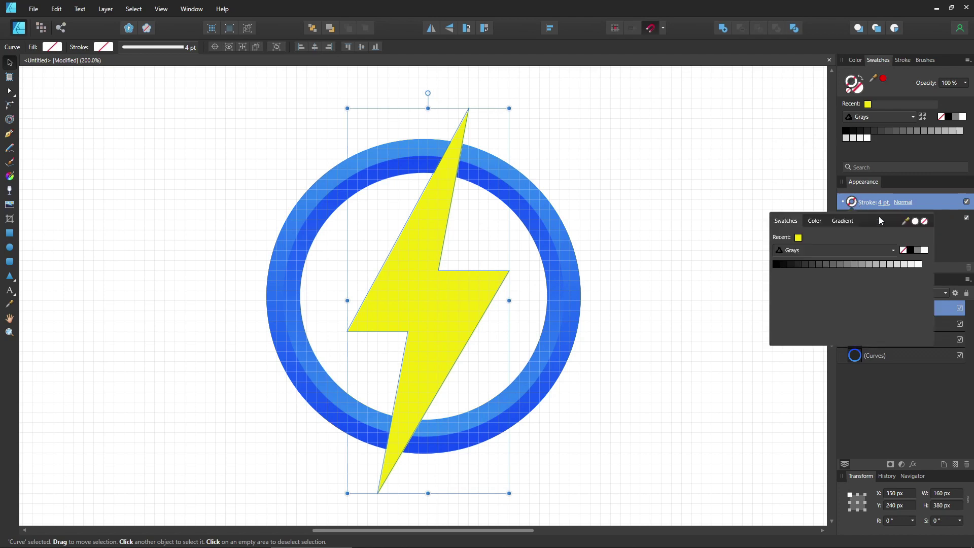
click(911, 249)
- Set the stroke width to 8 pt and expand the stroke into a filled shape
click(885, 202)
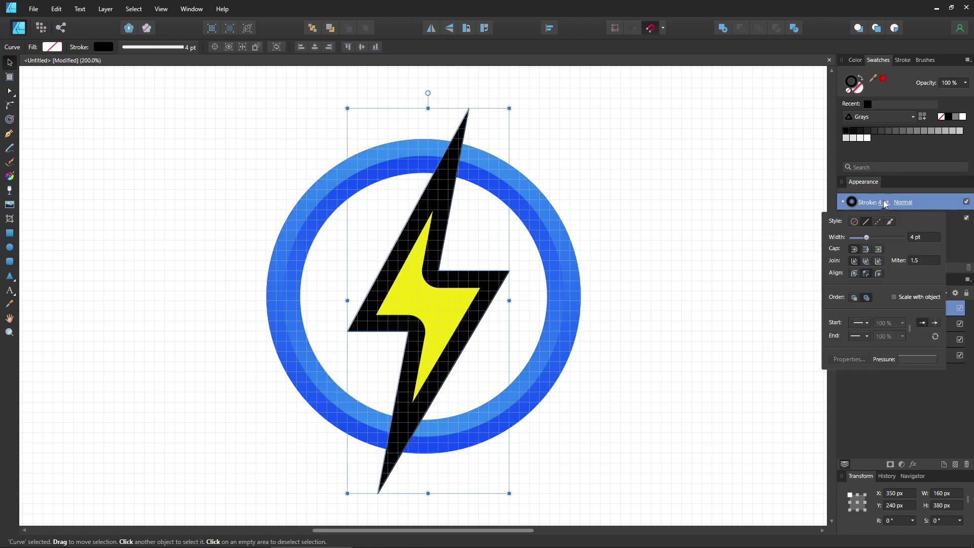
click(921, 236)
text(8)
click(855, 275)
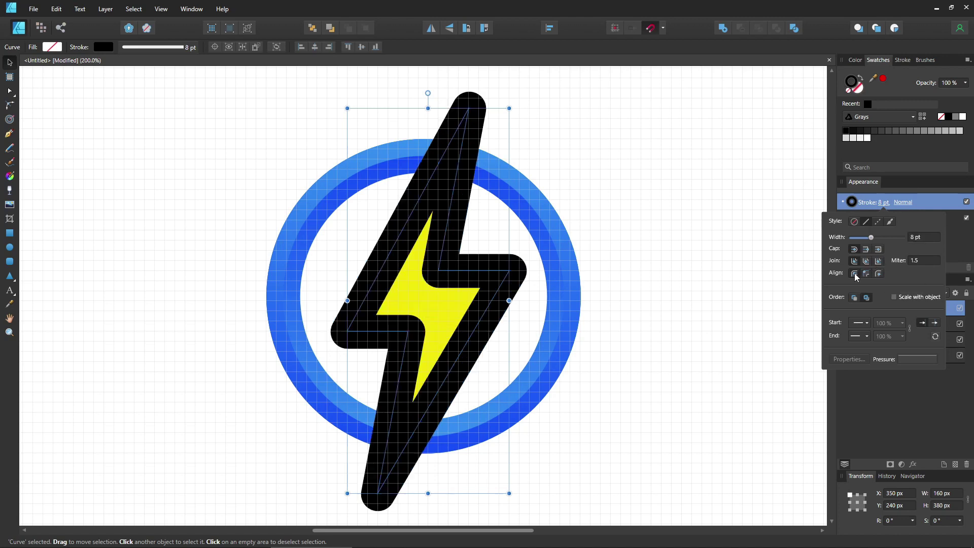
click(102, 13)
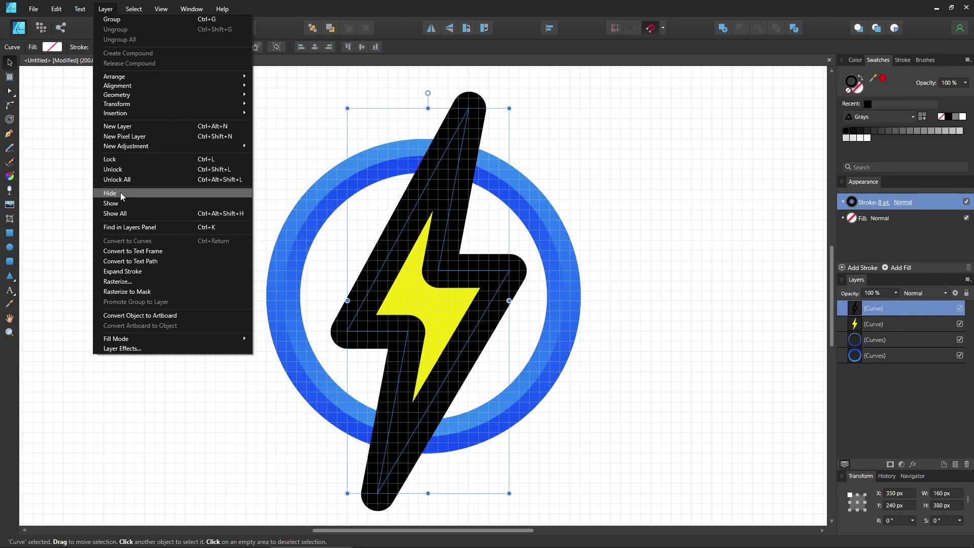
click(128, 272)
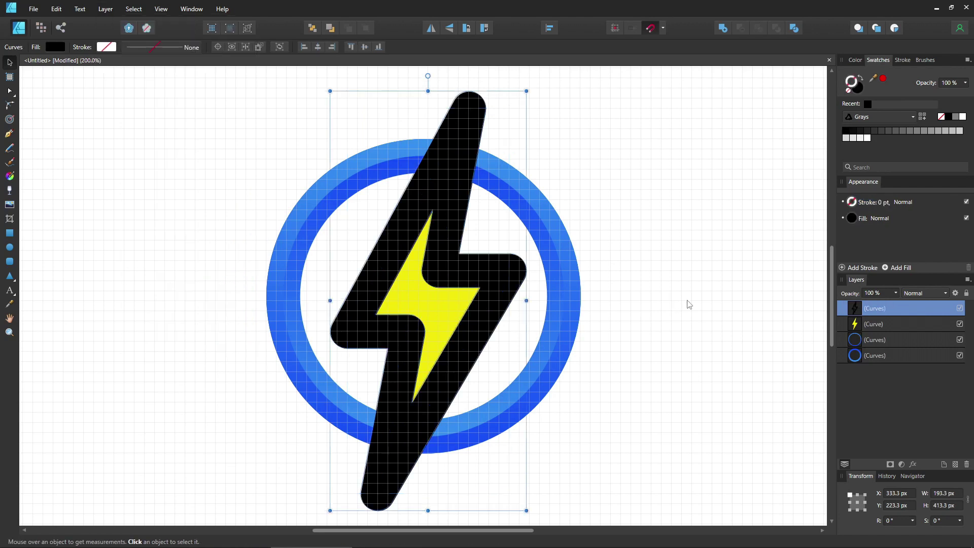
- Duplicate the black bolt outline and subtract it from each of the blue ring shapes
key(ctrl+j)
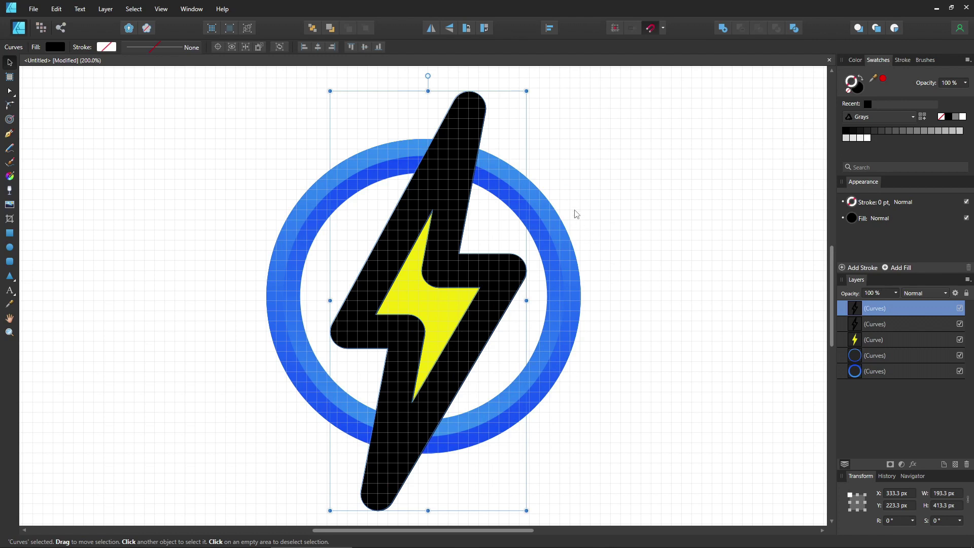
shift+click(543, 205)
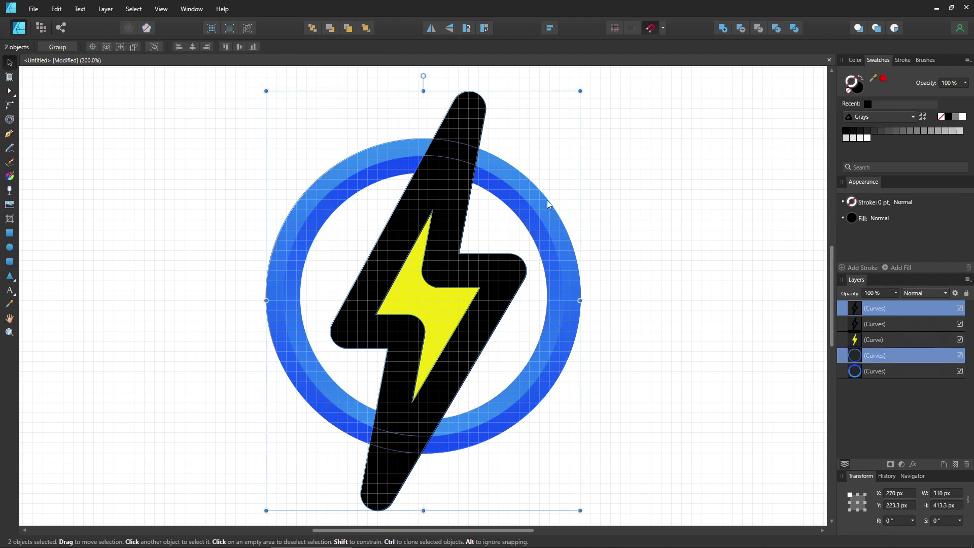
click(741, 30)
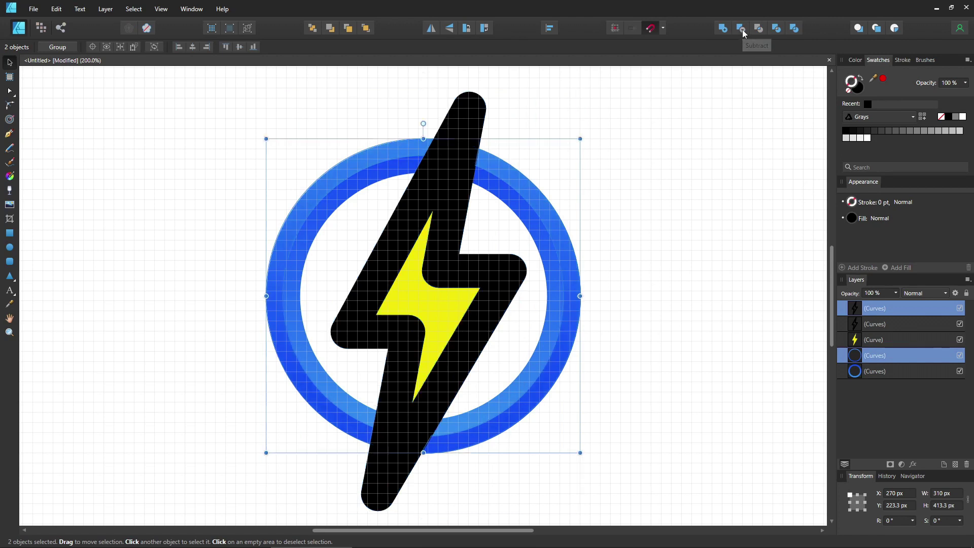
click(654, 166)
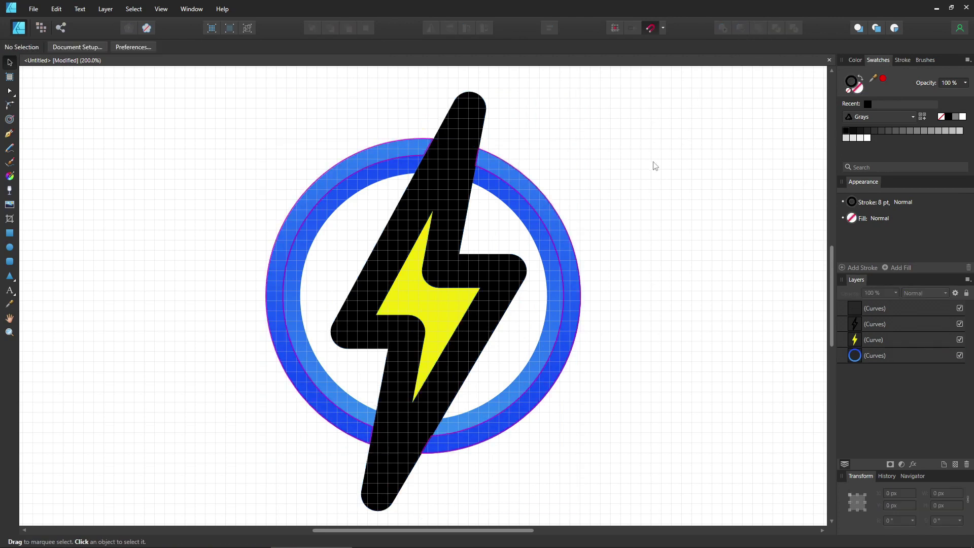
click(453, 195)
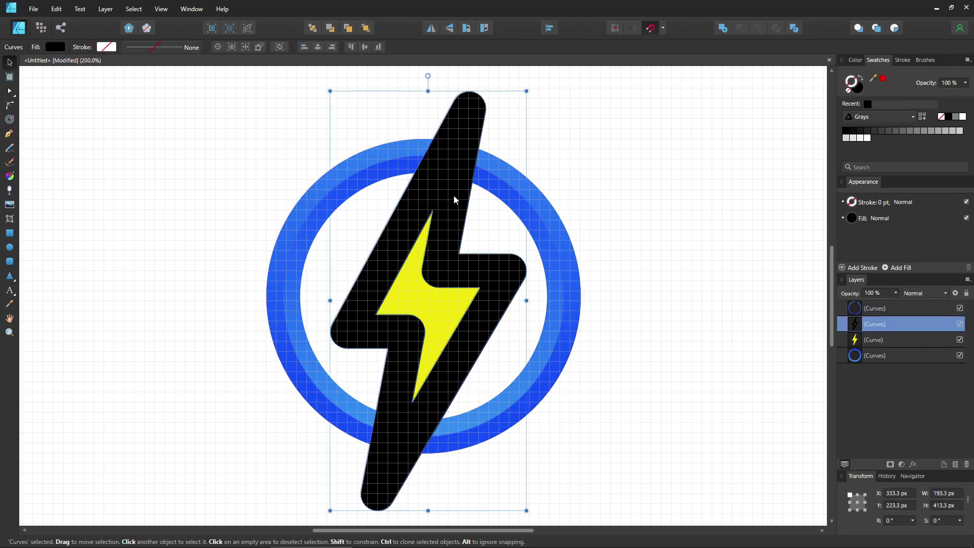
shift+click(500, 199)
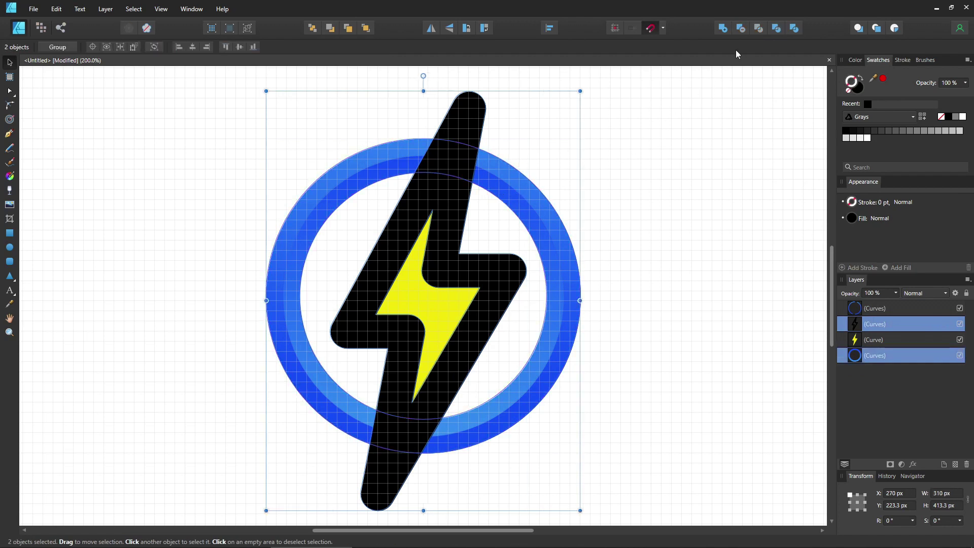
click(741, 29)
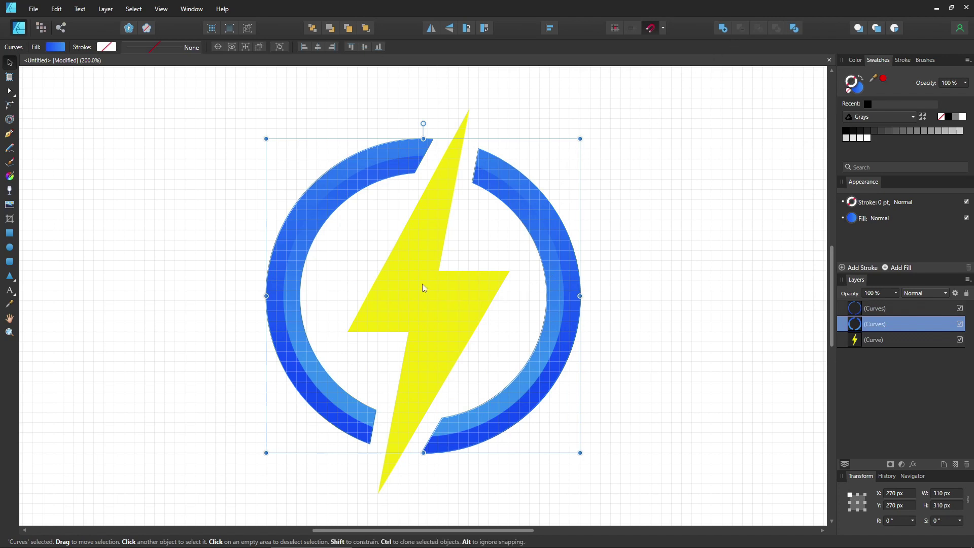
- Duplicate the yellow bolt, lower the copy's crossbar edge, and nudge its right node slightly left
click(417, 267)
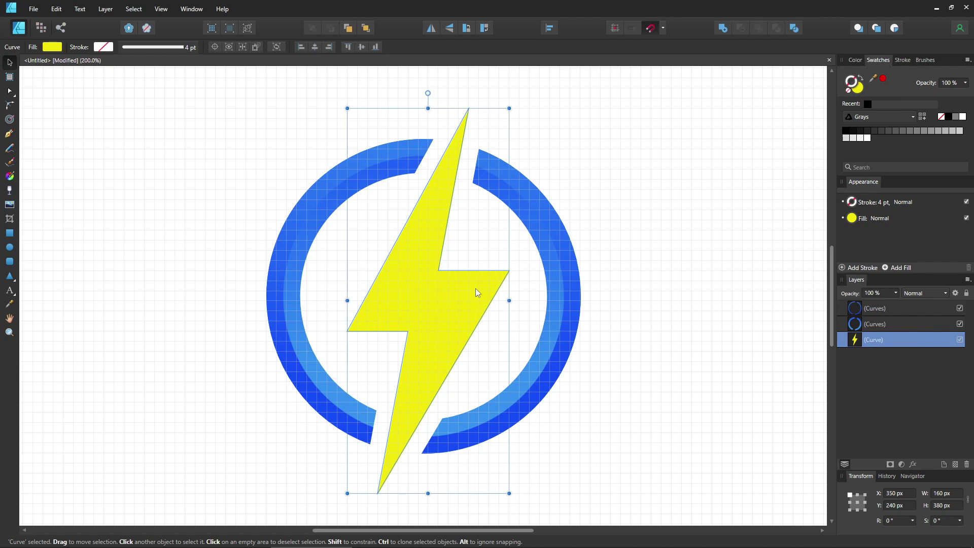
key(ctrl+j)
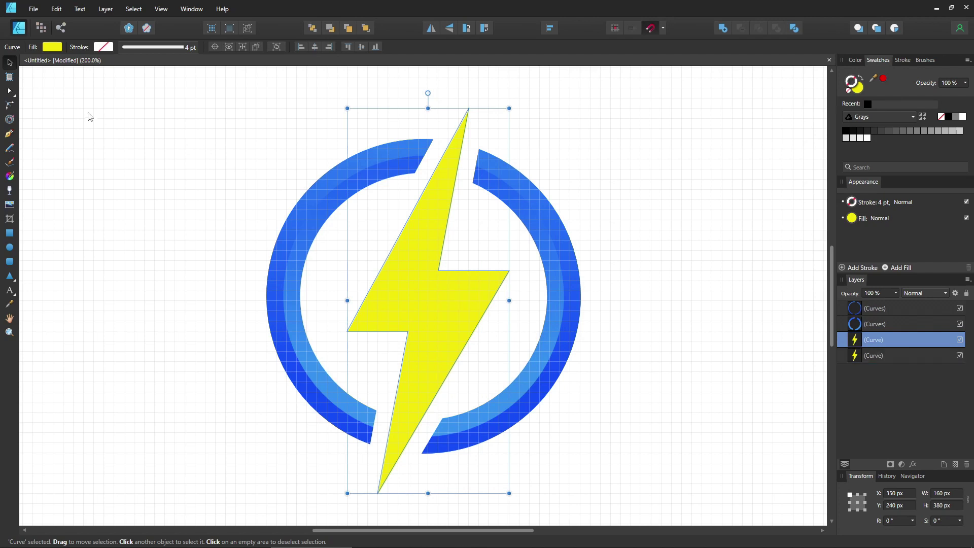
click(10, 92)
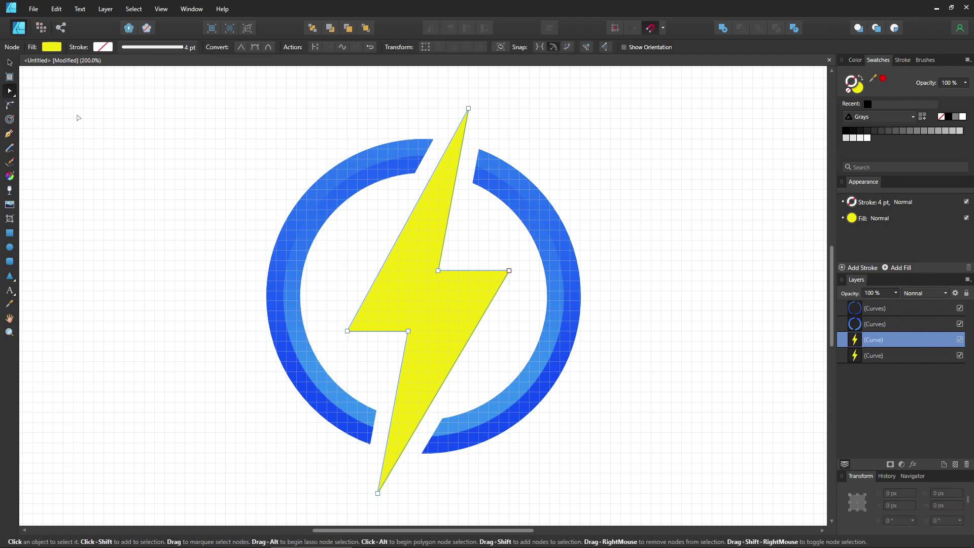
click(438, 270)
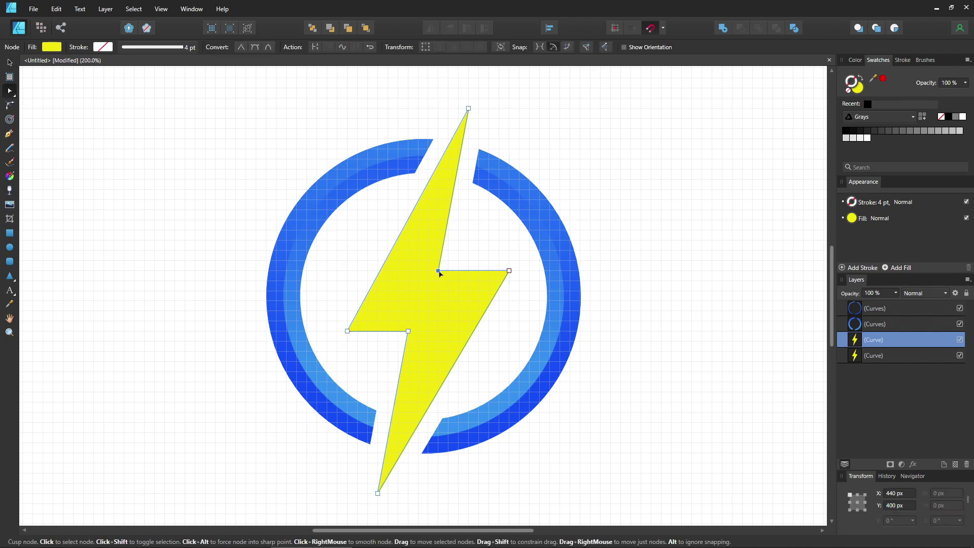
shift+click(509, 272)
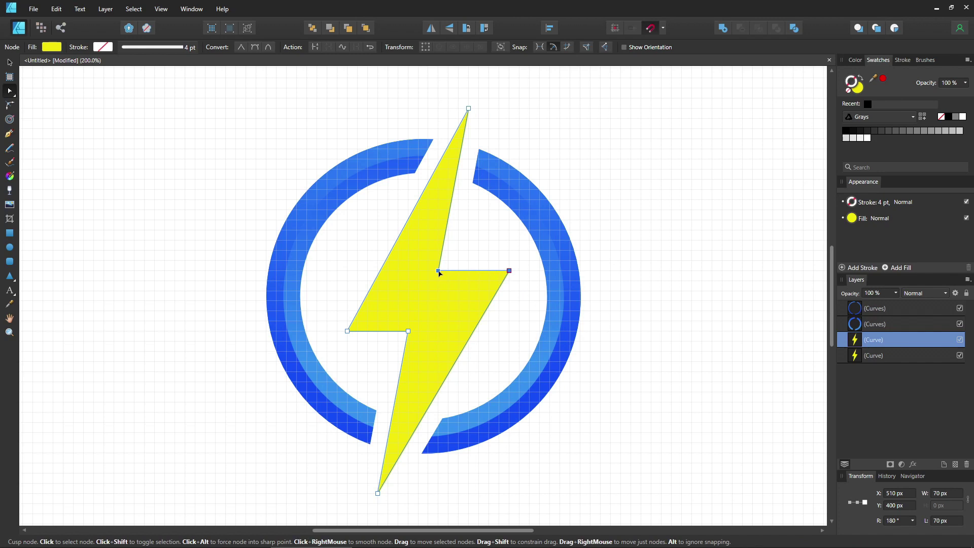
drag(438, 272, 401, 303)
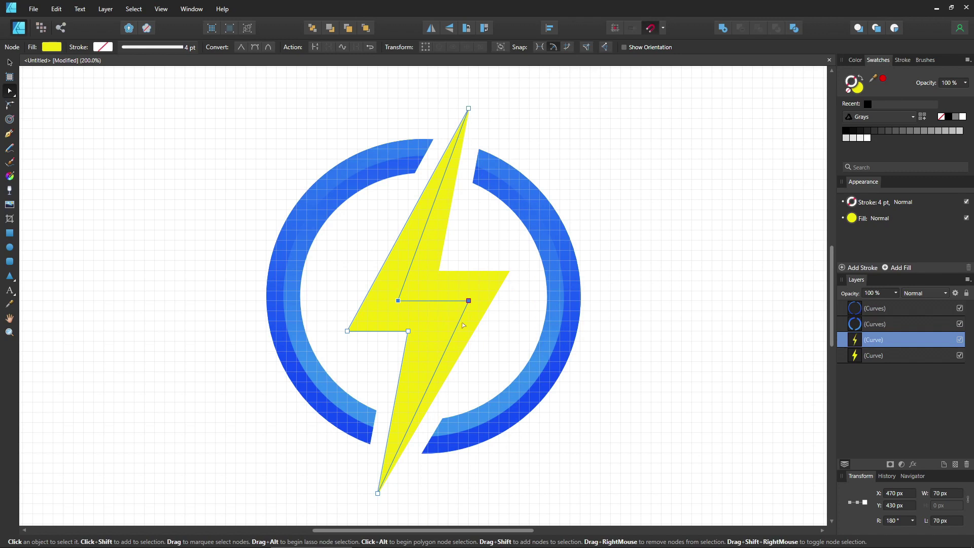
click(499, 328)
click(468, 301)
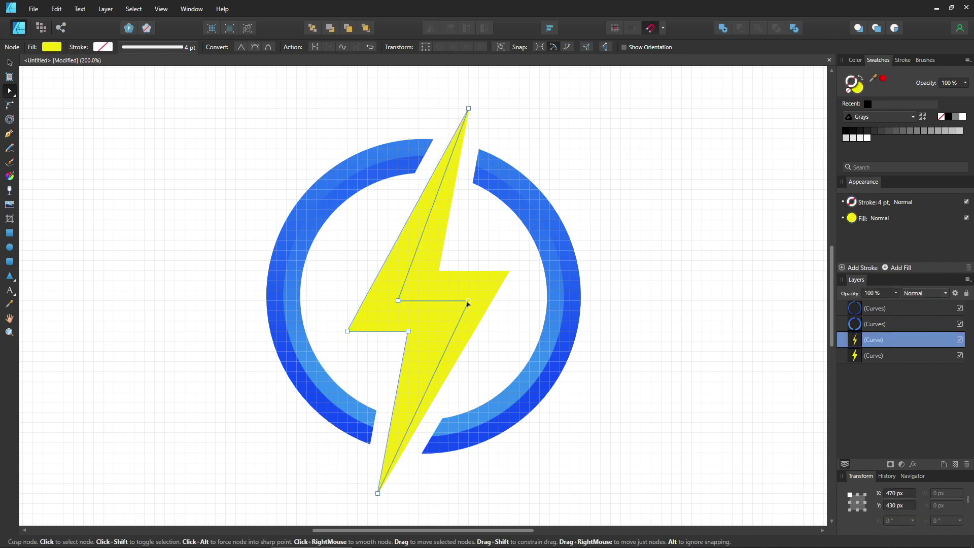
drag(467, 303, 459, 303)
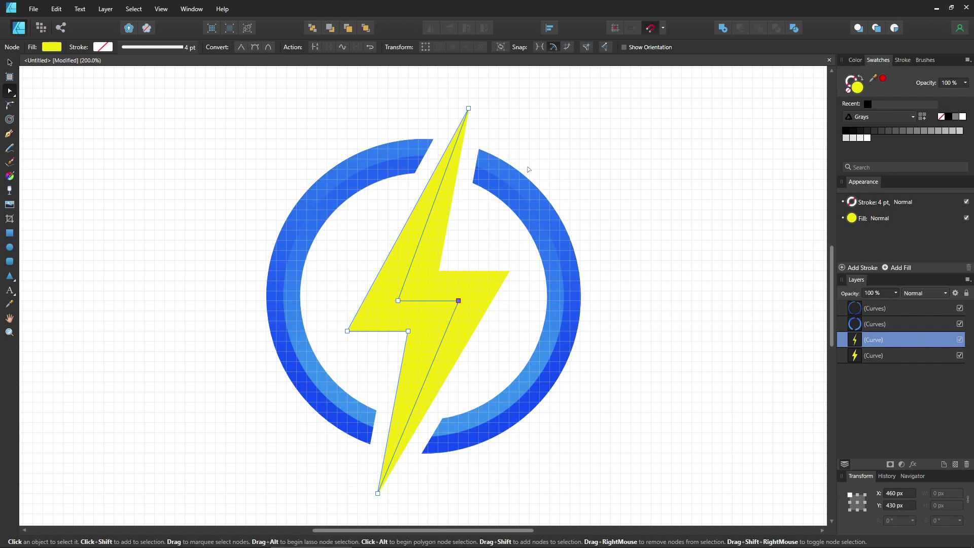
- Give the facet a reversed gradient fill whose end stop is orange RGB 252, 164, 2
click(852, 219)
click(842, 236)
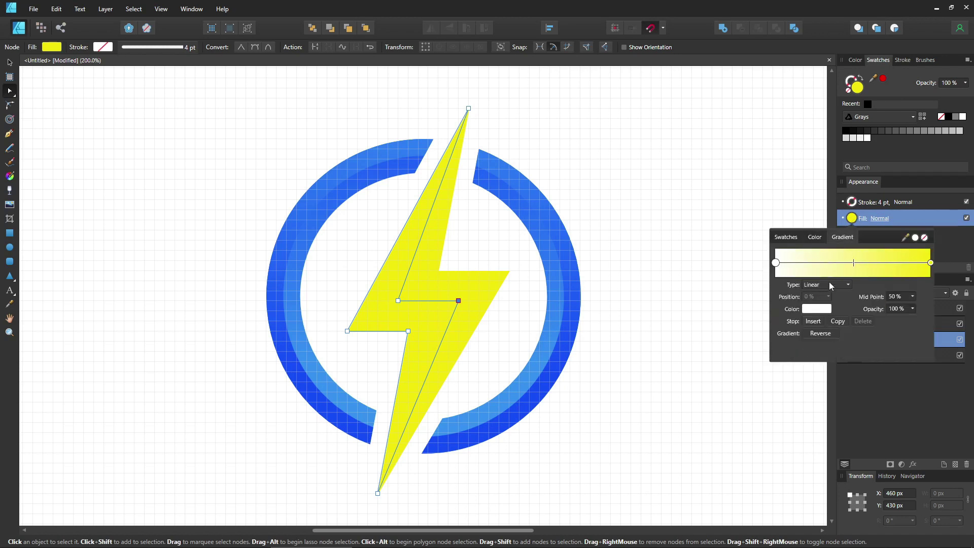
click(820, 333)
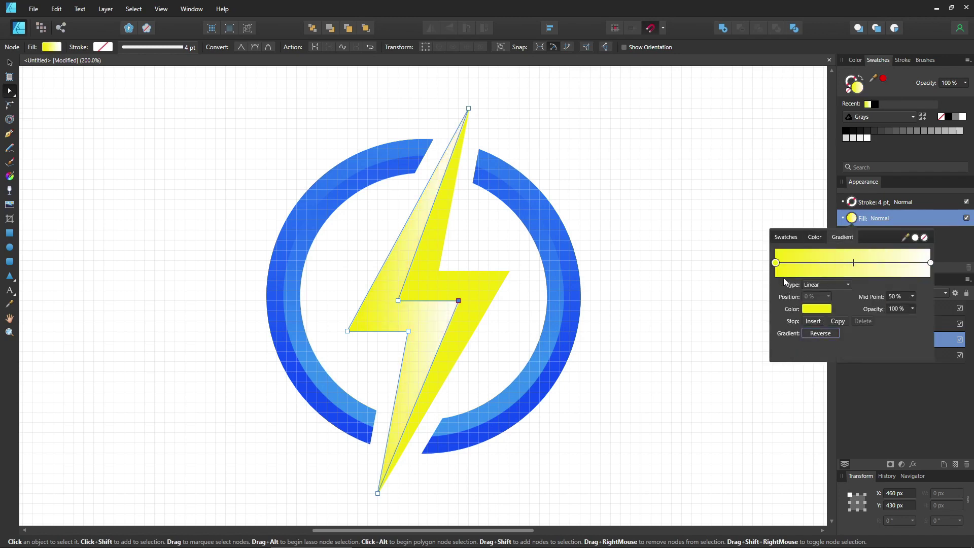
click(813, 309)
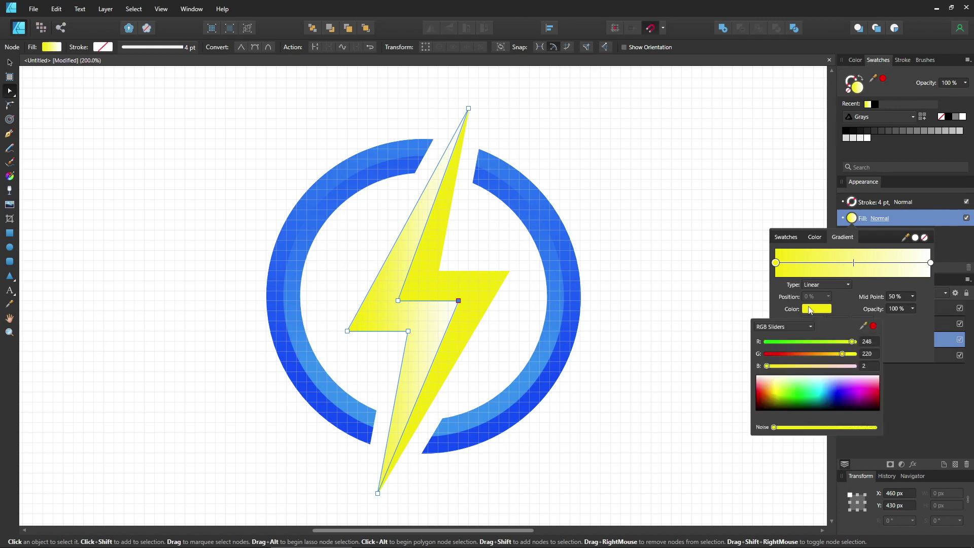
click(812, 311)
click(931, 263)
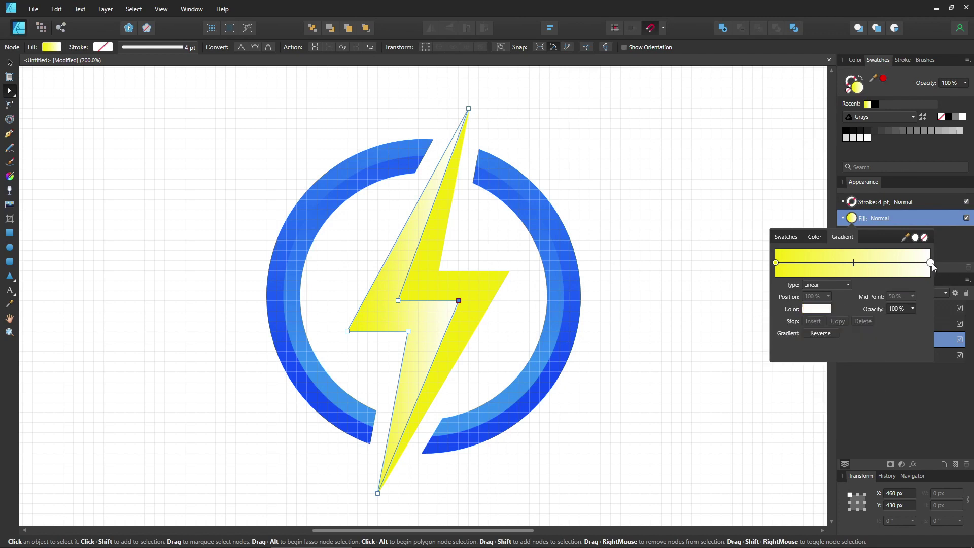
click(828, 310)
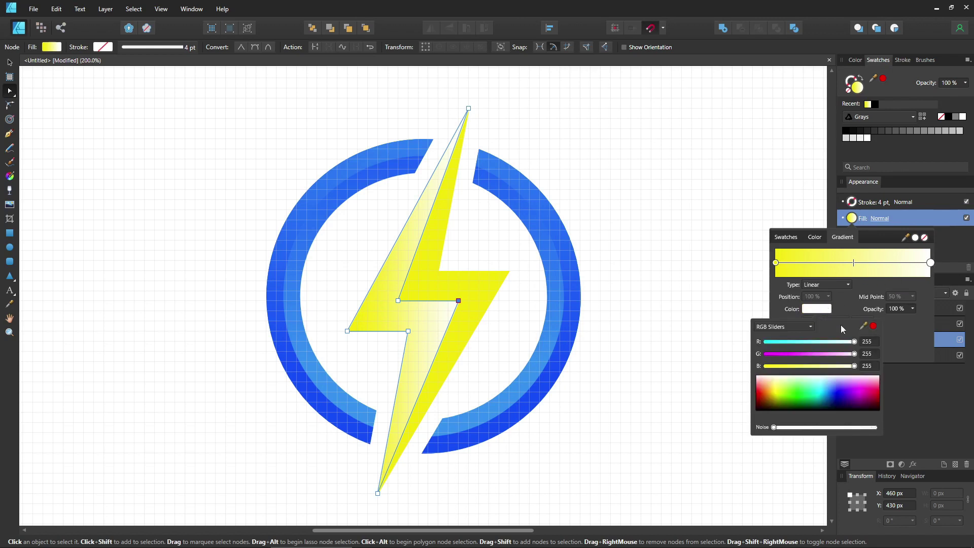
click(869, 341)
text(252)
key(Tab)
text(164)
key(Tab)
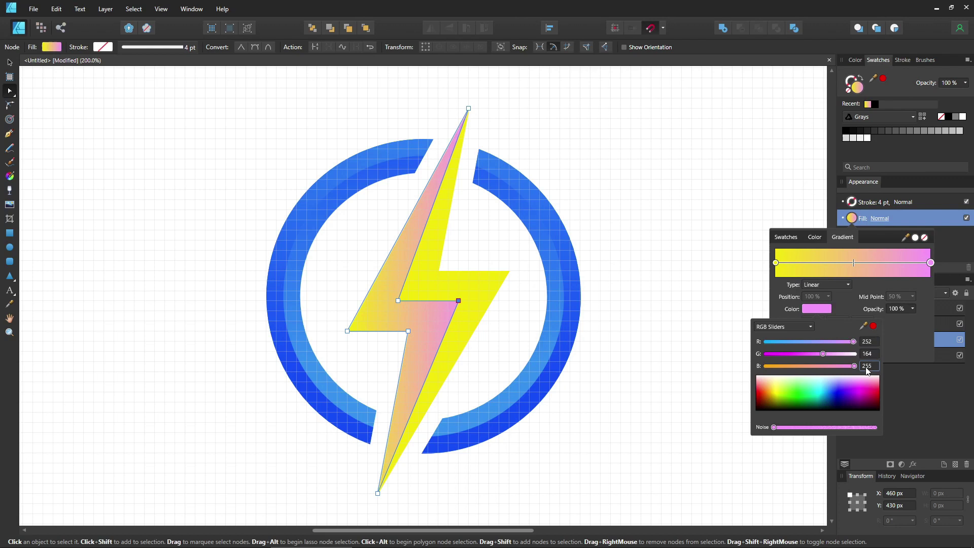
text(2)
key(Return)
- Run the gradient vertically from the bolt's top point down to its bottom tip
click(10, 176)
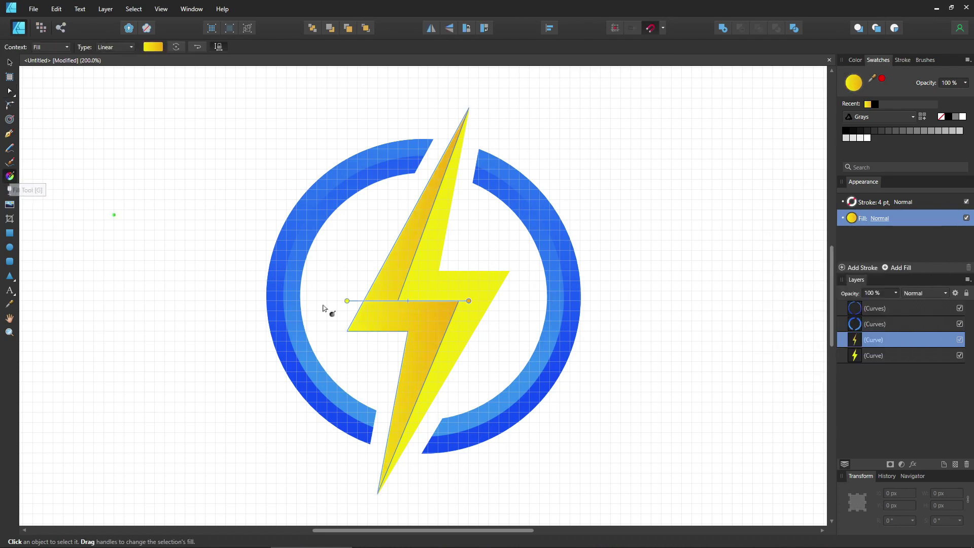
drag(468, 301, 377, 493)
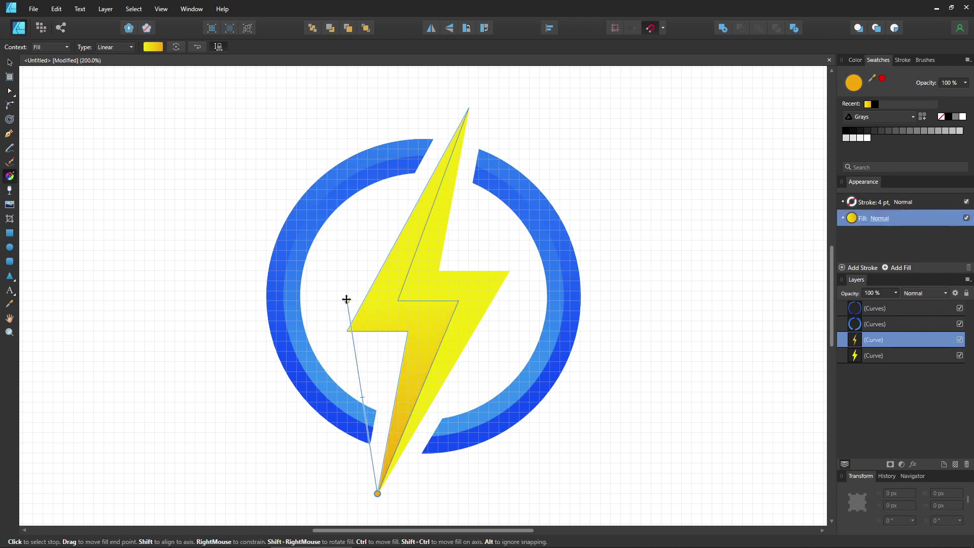
drag(346, 299, 387, 108)
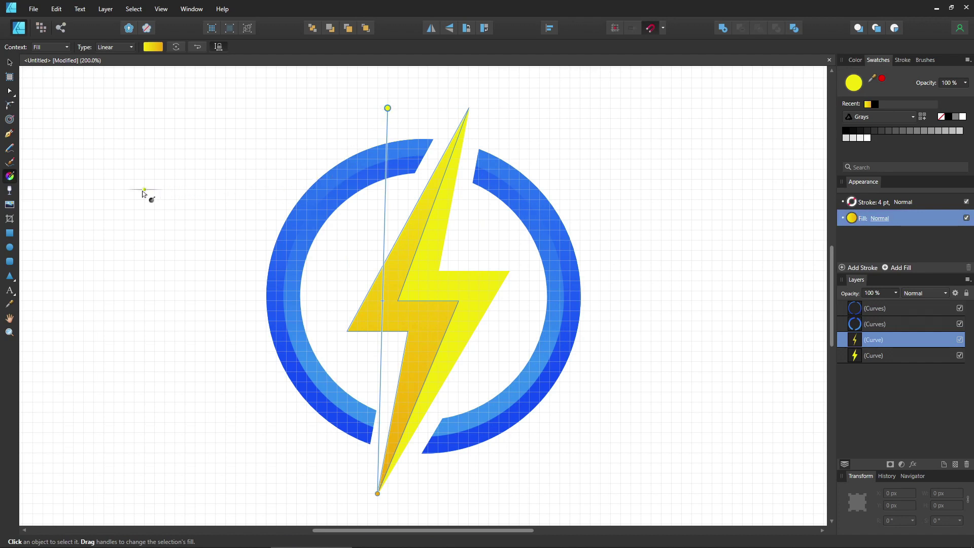
- Draw a closed four-point parallelogram over the bolt's middle crossbar with the Pen Tool
click(9, 133)
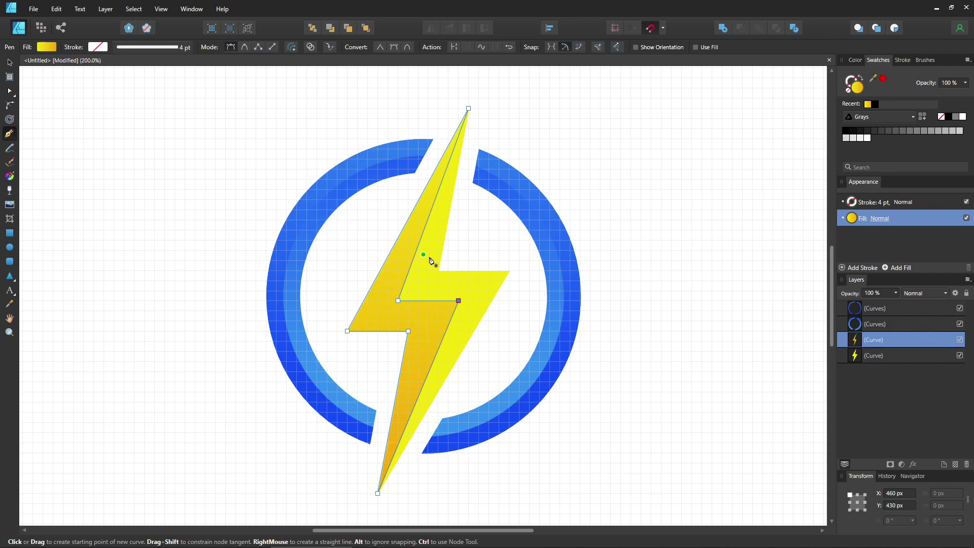
click(501, 276)
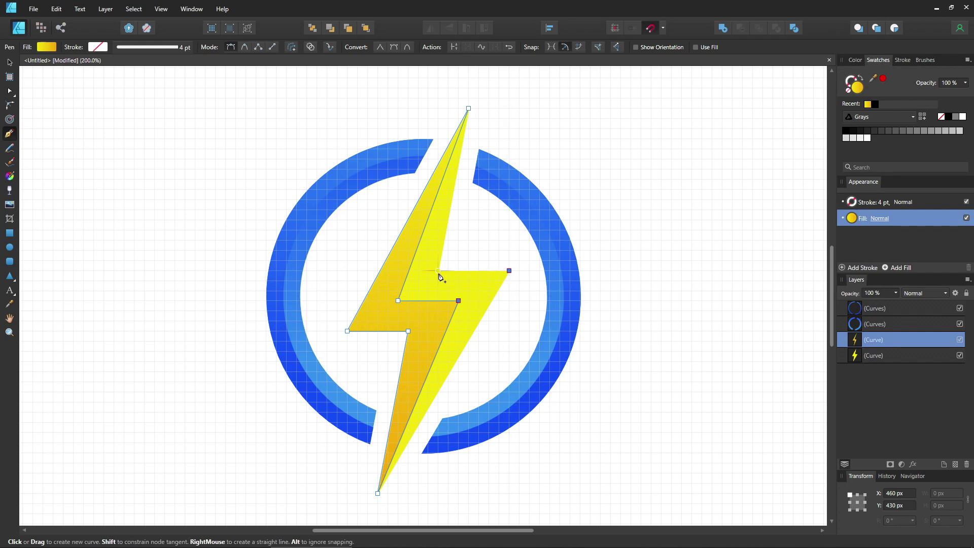
click(439, 273)
click(398, 300)
click(459, 300)
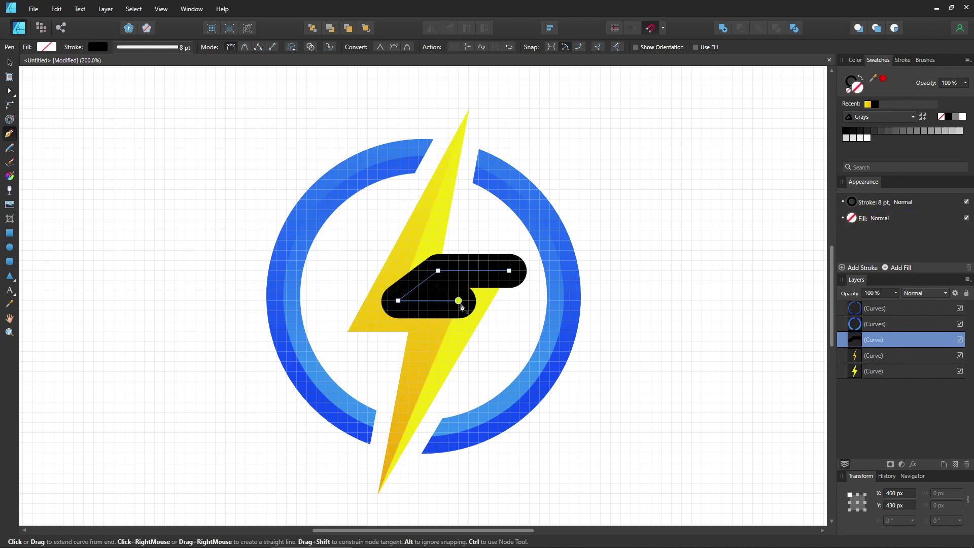
click(510, 272)
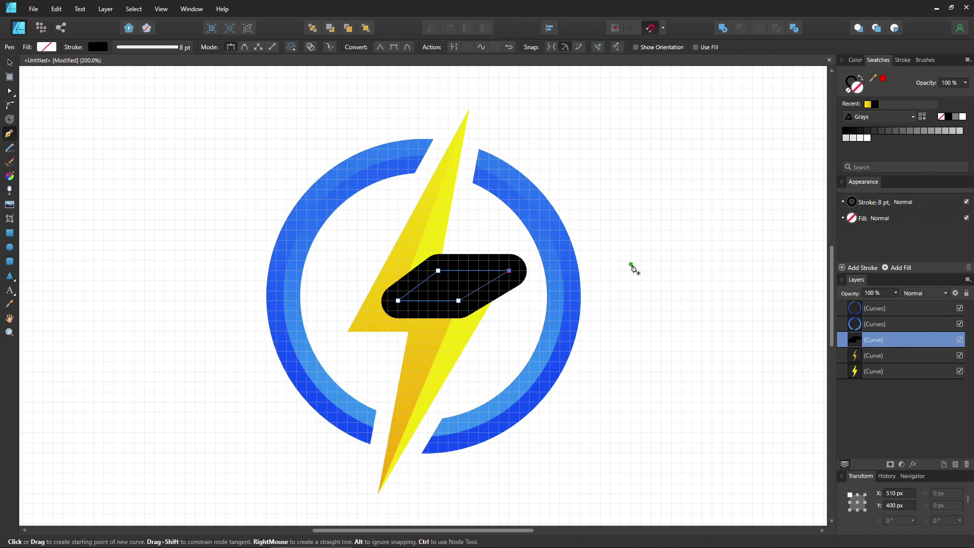
- Set the new parallelogram's stroke to None
click(852, 204)
click(852, 203)
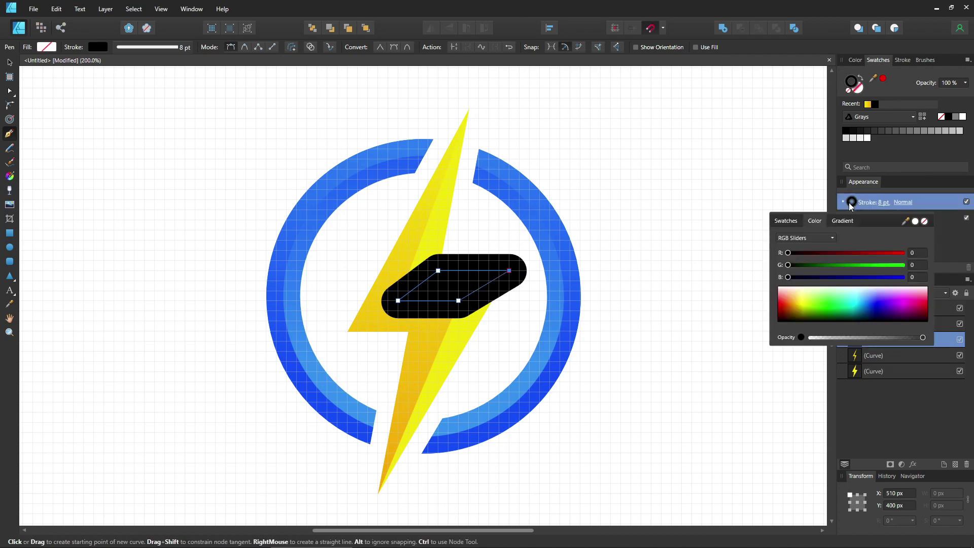
click(924, 221)
- Apply the recent yellow-orange gradient to the crossbar facet and align it vertically across the shape
click(869, 218)
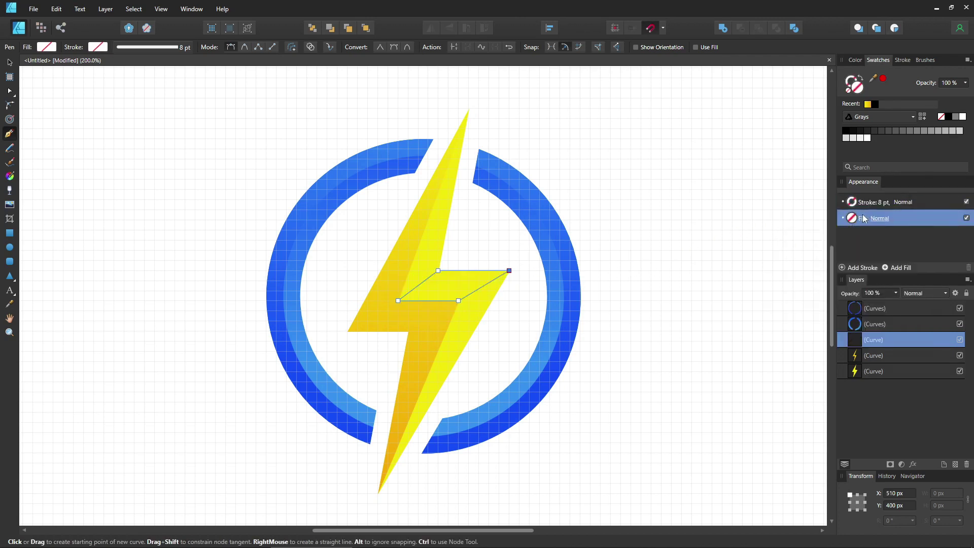
click(852, 218)
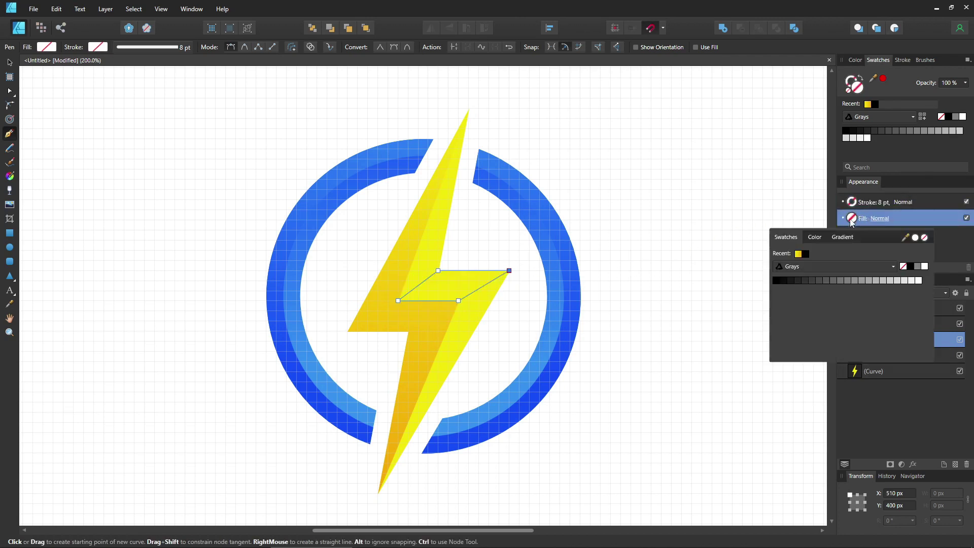
click(798, 255)
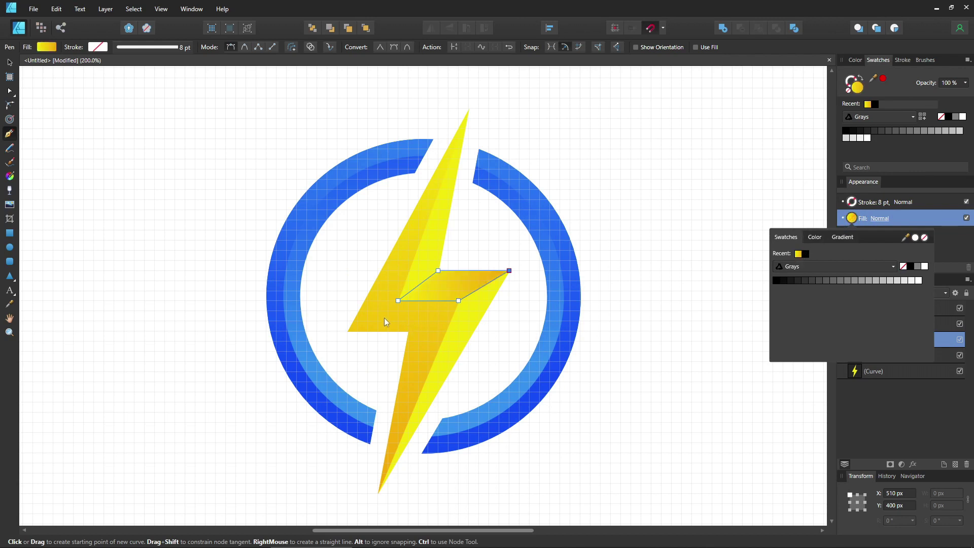
click(10, 176)
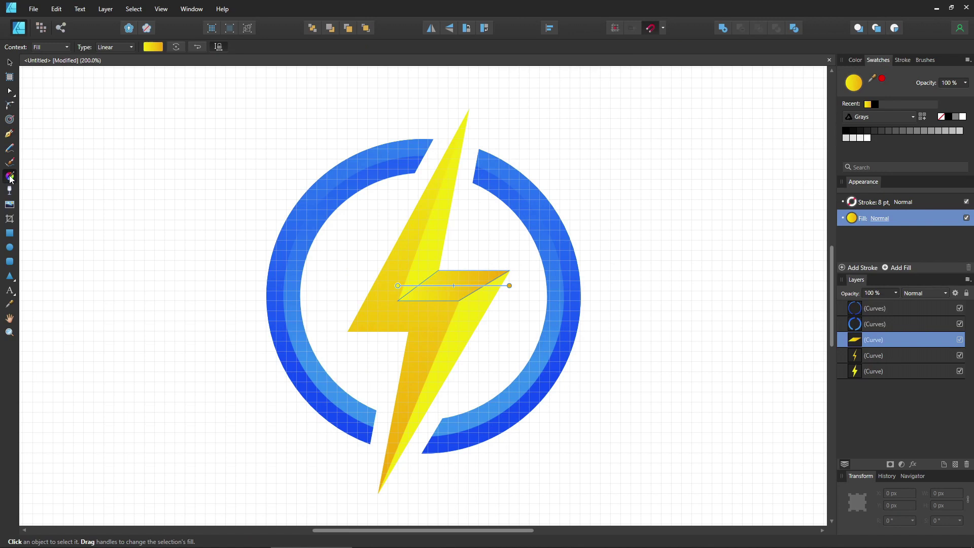
drag(509, 285, 460, 301)
drag(398, 285, 459, 272)
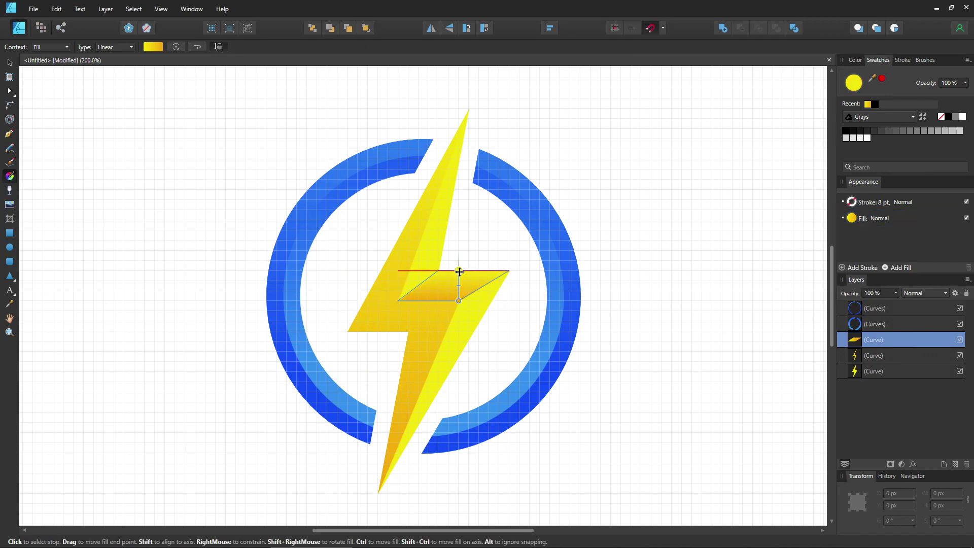
- Draw a closed triangle from the bolt's bottom tip through the inner middle corner to the right point
click(11, 134)
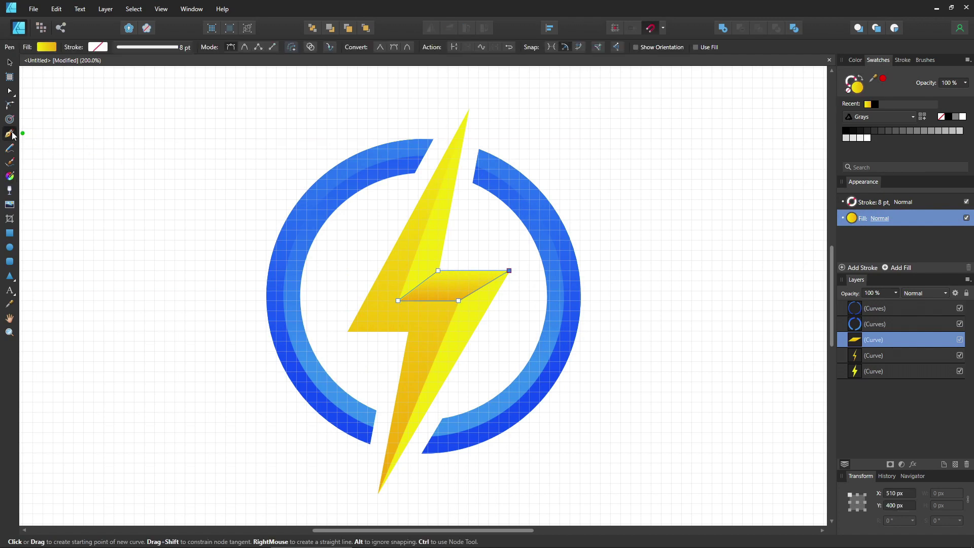
click(378, 493)
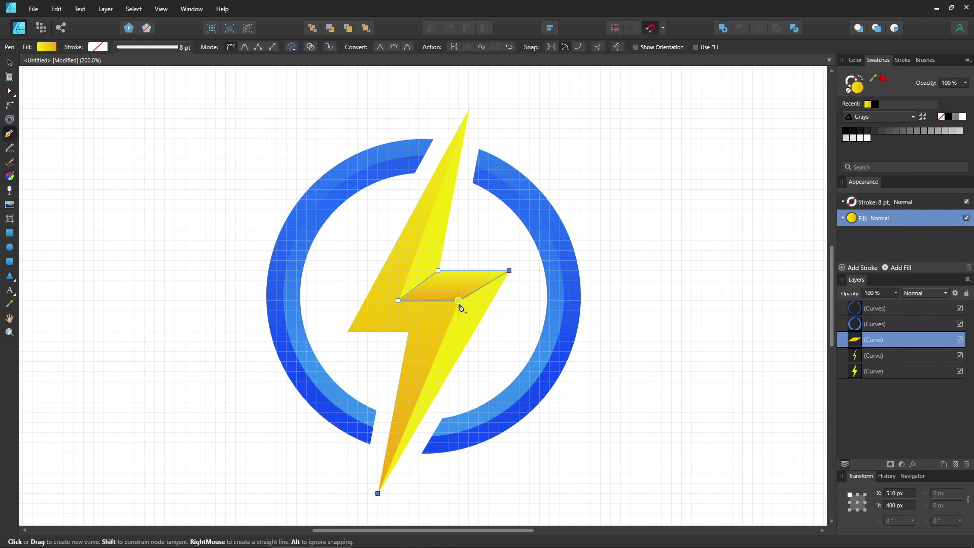
click(458, 301)
click(509, 271)
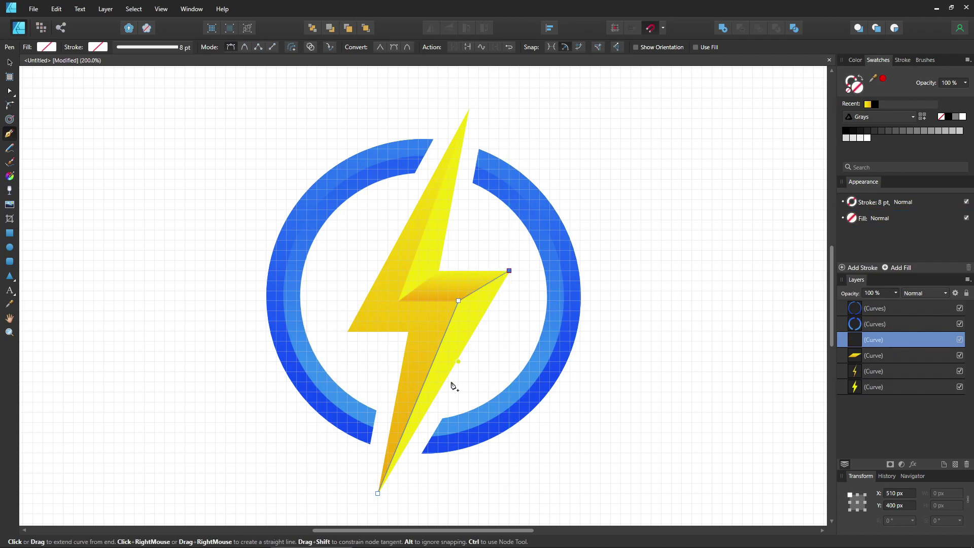
click(378, 492)
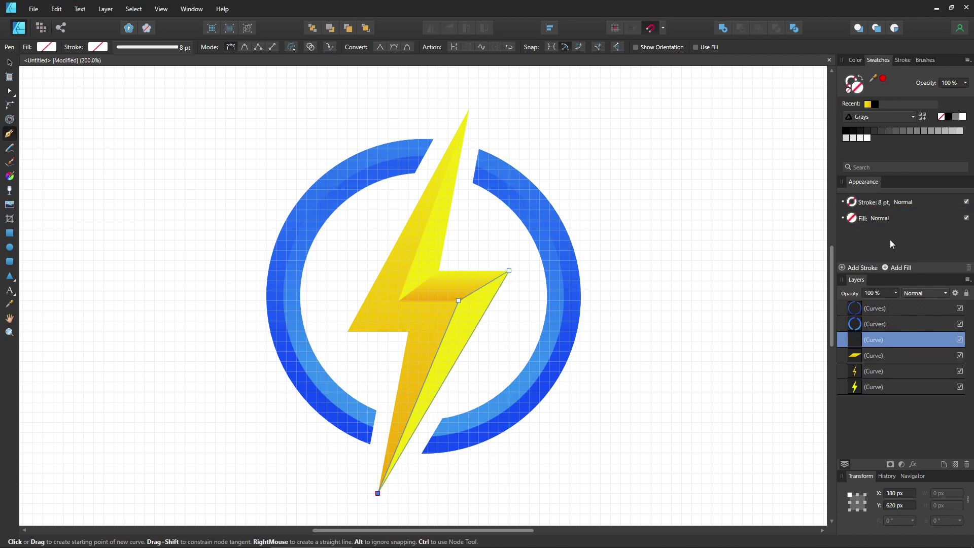
- Fill the triangle with the recent yellow gradient running vertically down to the bottom tip
click(852, 218)
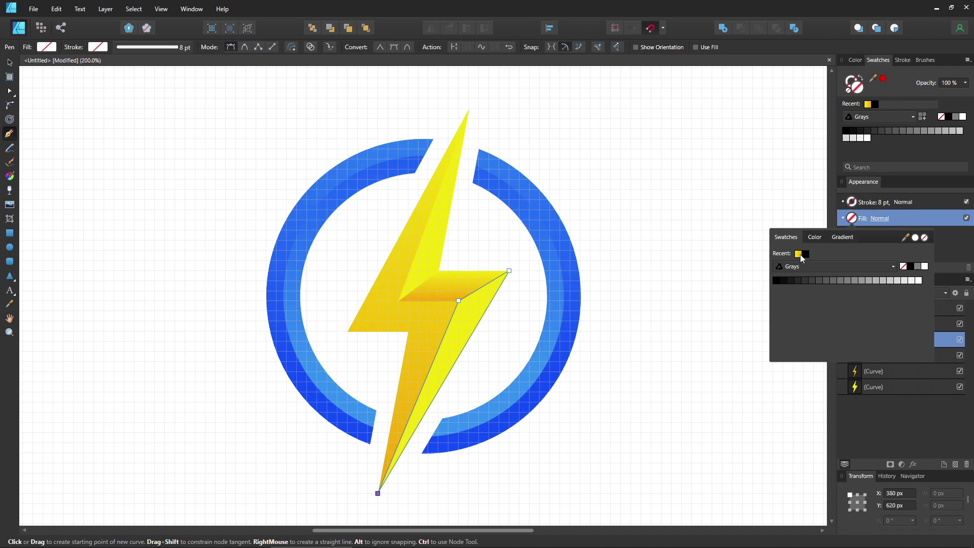
click(799, 254)
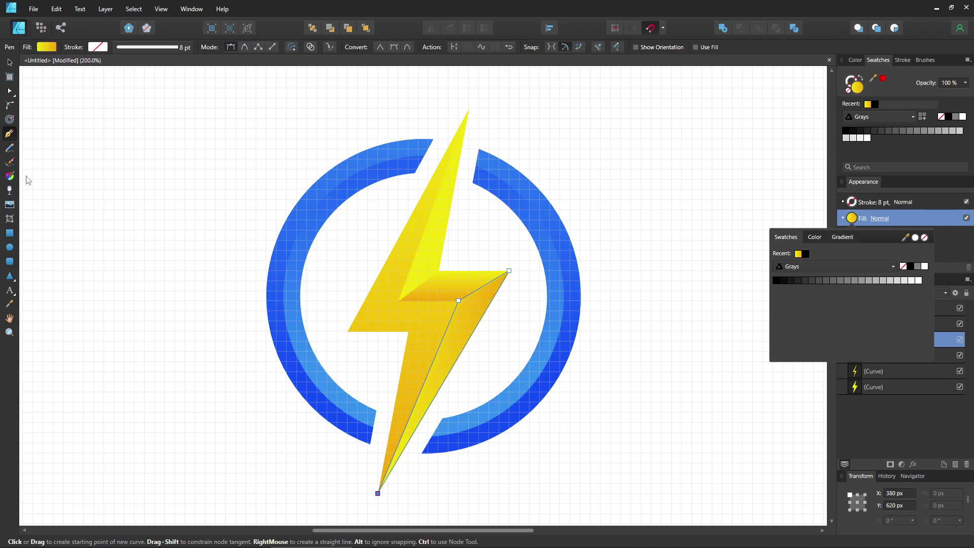
click(10, 177)
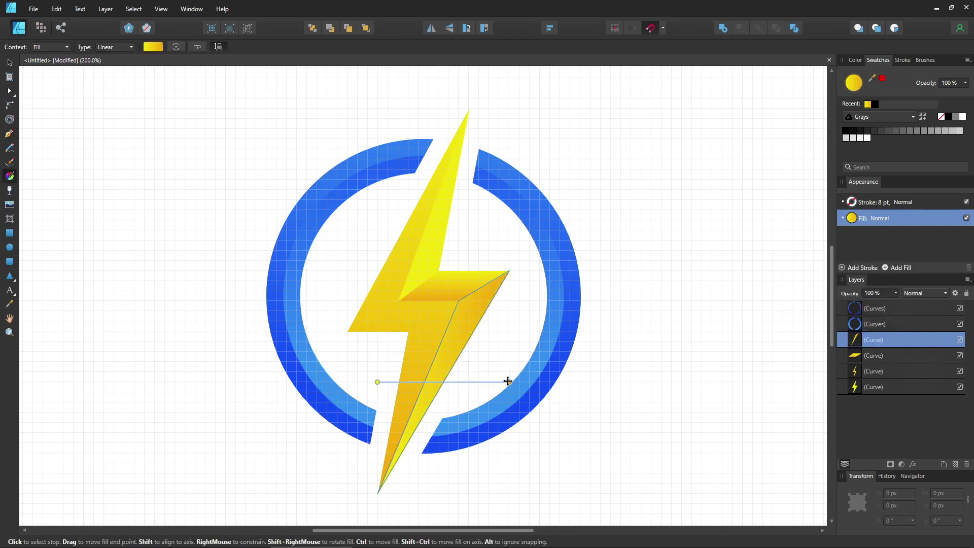
drag(508, 381, 376, 493)
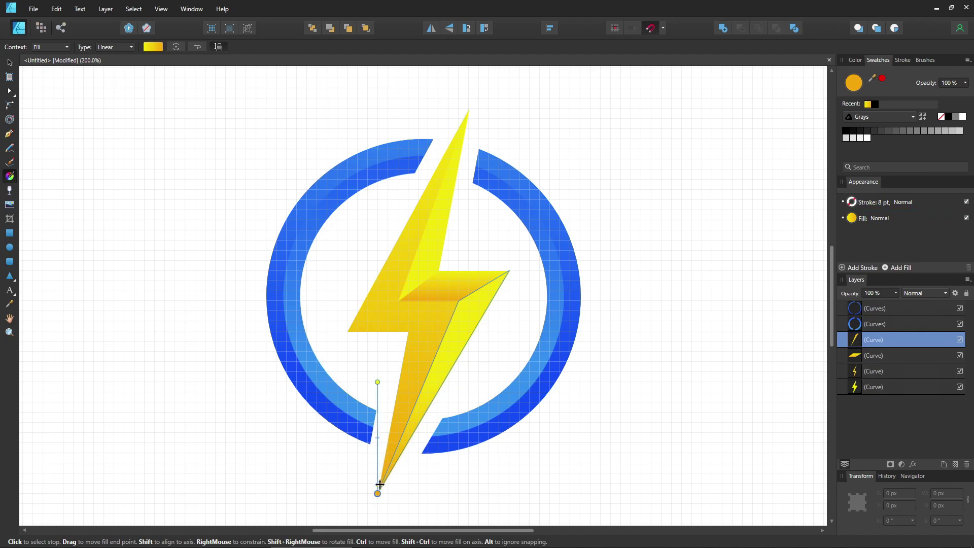
drag(377, 383, 379, 271)
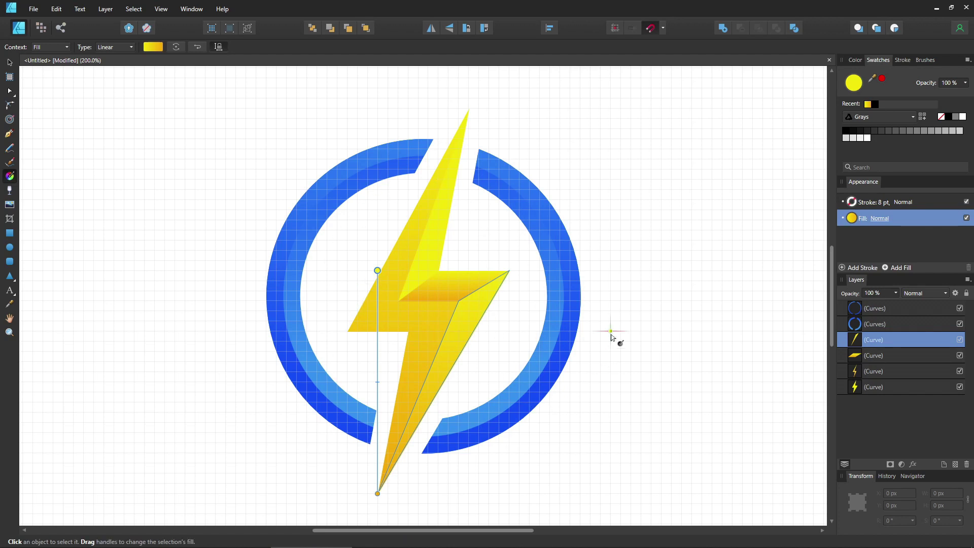
- Zoom to 100% and draw a rectangle covering the whole 850 × 850 px artboard
key(ctrl+1)
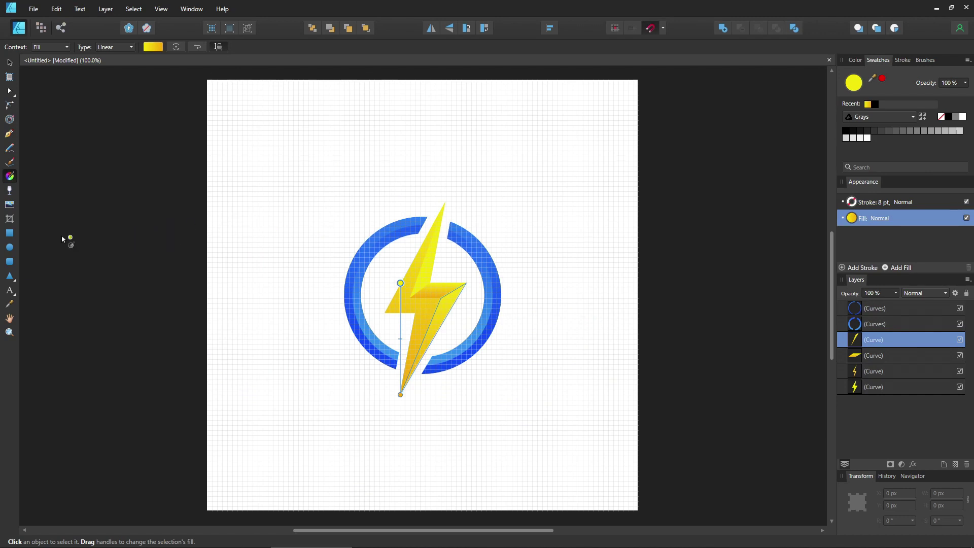
click(16, 233)
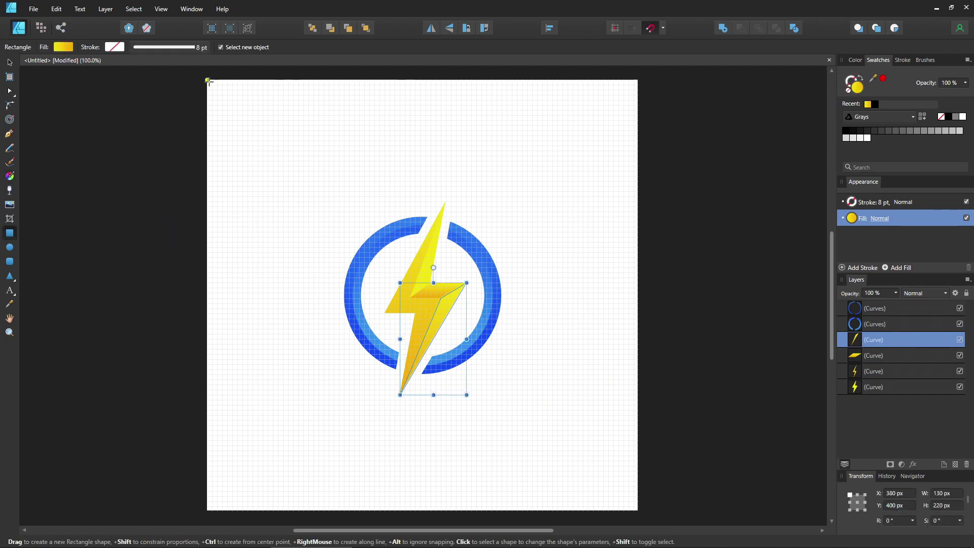
mouse_move(207, 81)
mouse_down()
mouse_move(534, 370)
mouse_move(638, 511)
mouse_up()
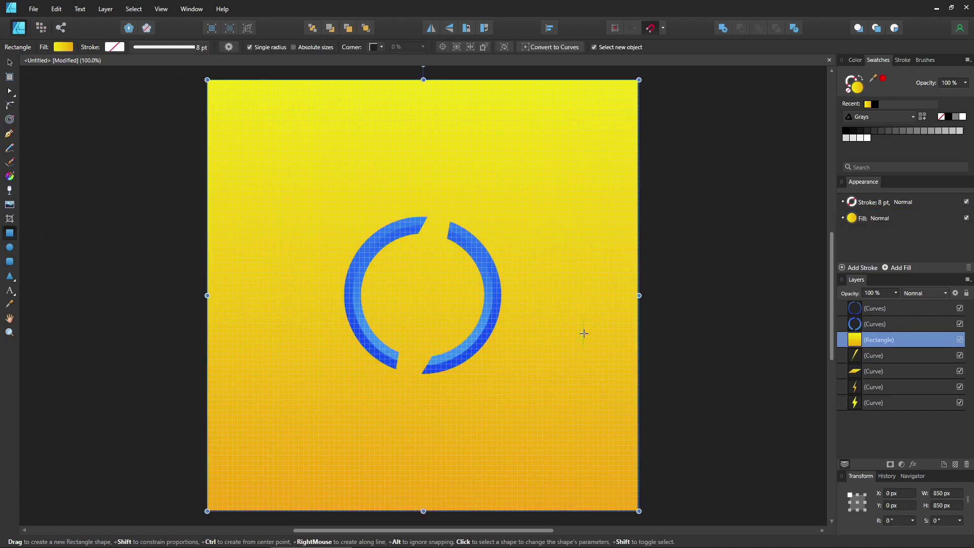
- Set the rectangle's fill to dark grey RGB 35, 31, 32
click(853, 221)
click(853, 220)
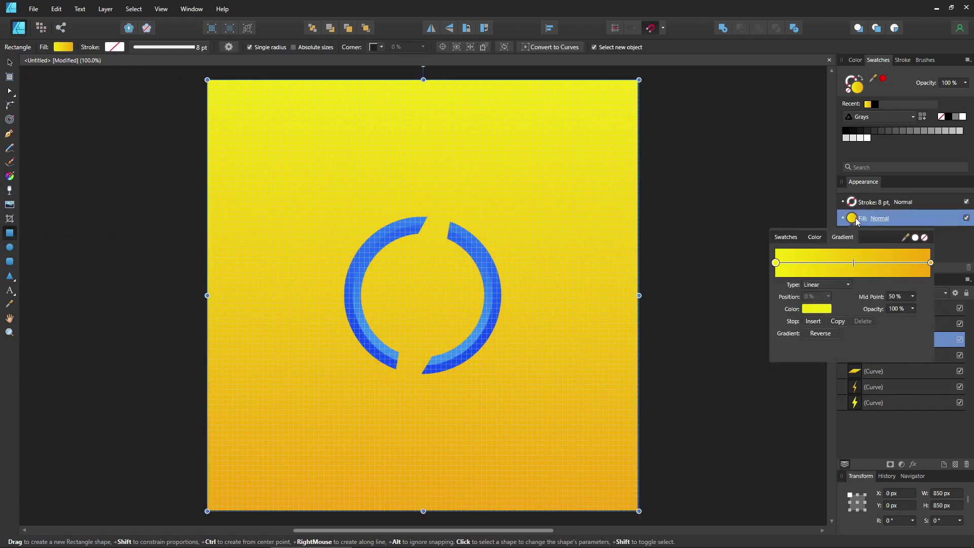
click(815, 237)
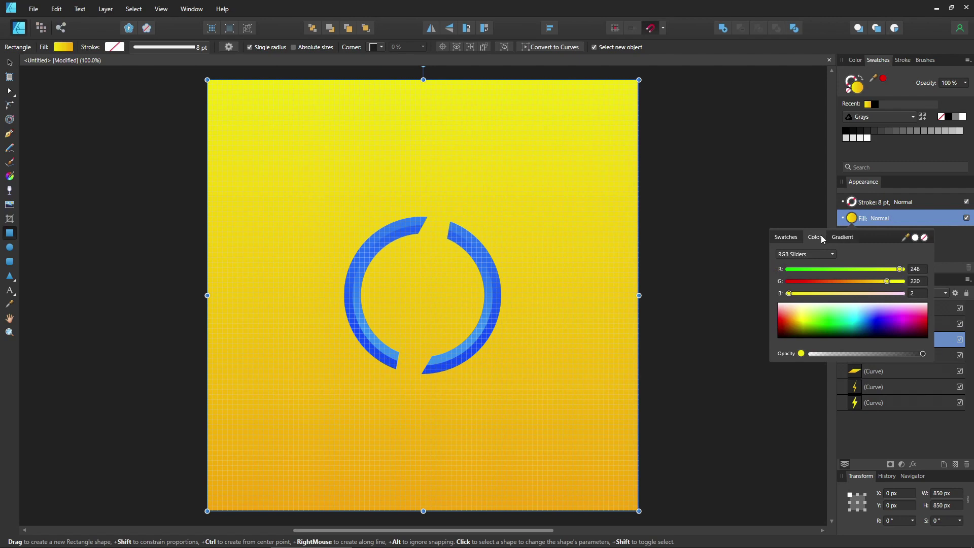
click(917, 269)
text(25)
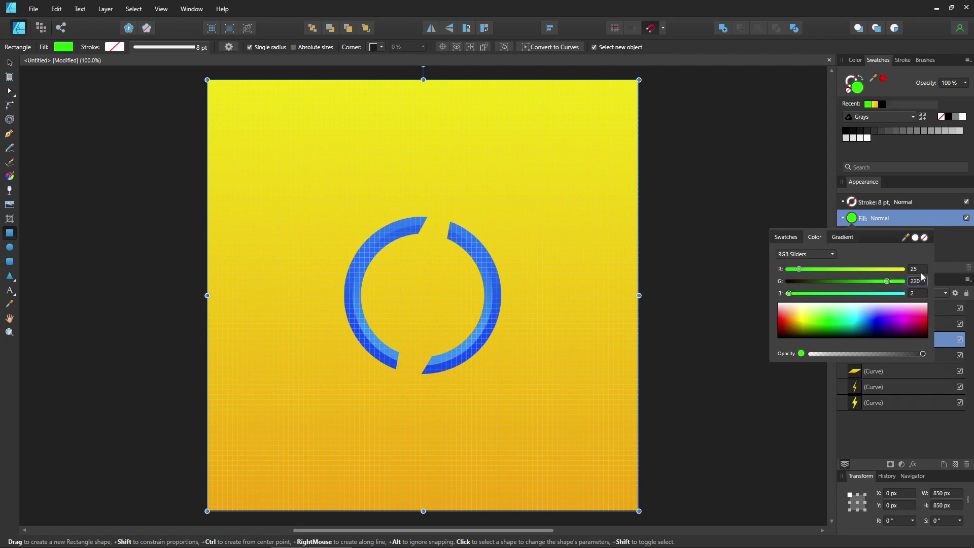
key(Return)
click(915, 269)
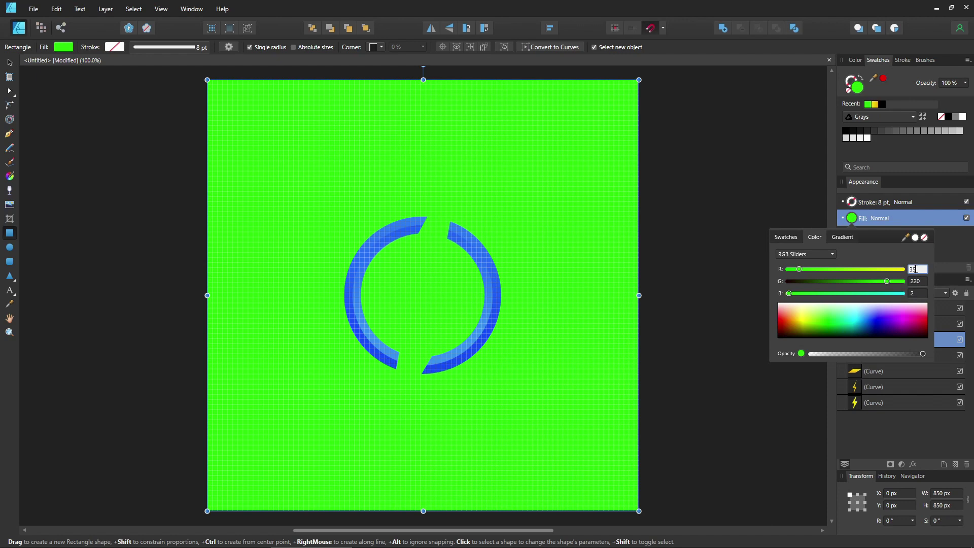
key(Tab)
text(31)
key(Tab)
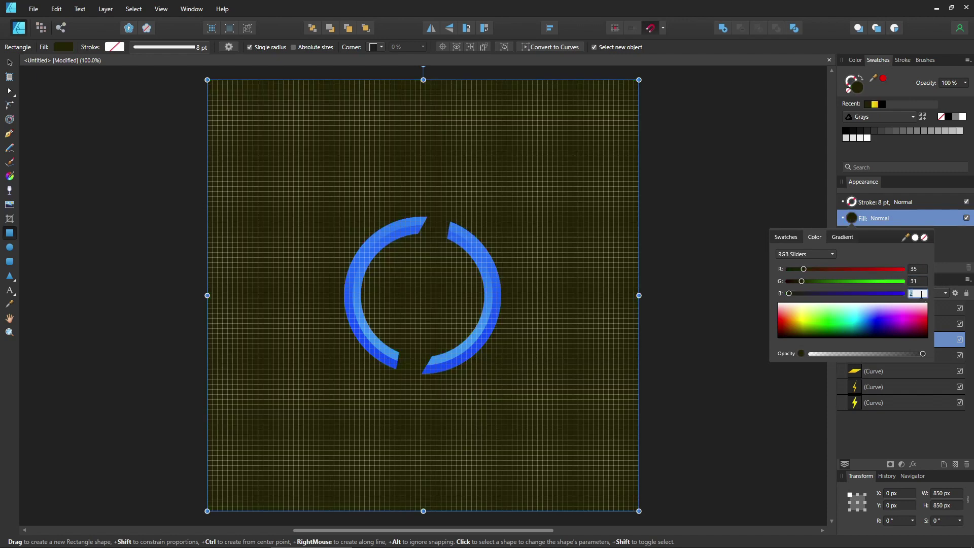
text(32)
key(Return)
- Send the dark rectangle to the back with Arrange > Move to Back, and untick Show Grid
right_click(592, 254)
mouse_move(635, 361)
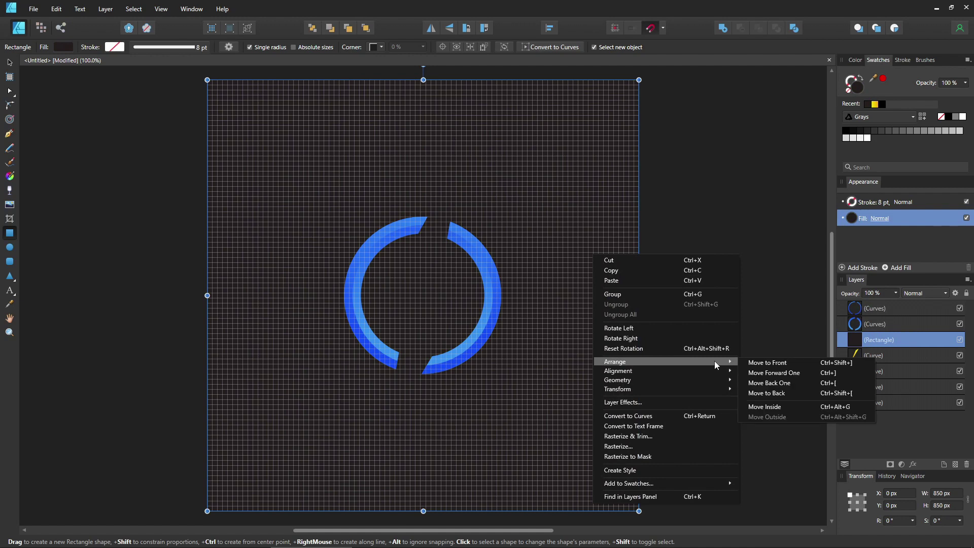
click(801, 393)
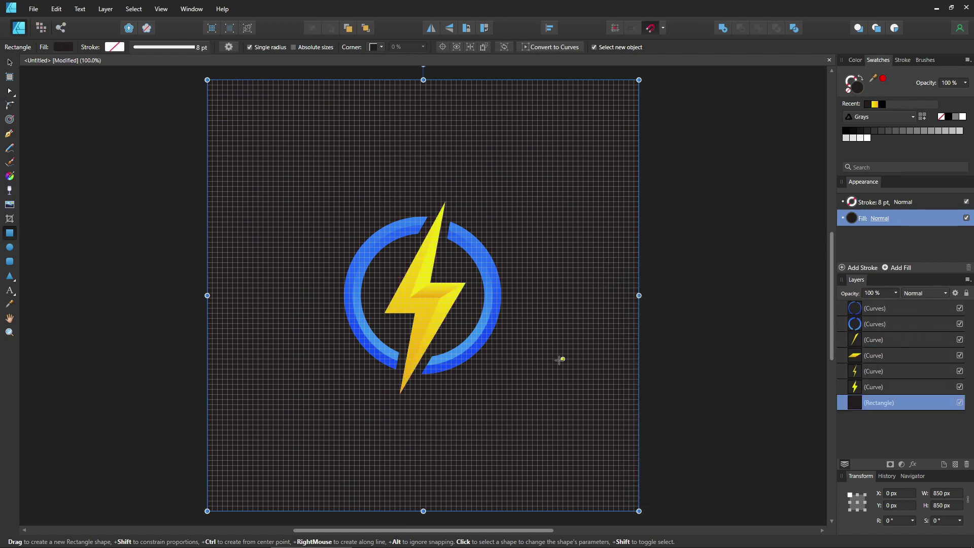
click(161, 10)
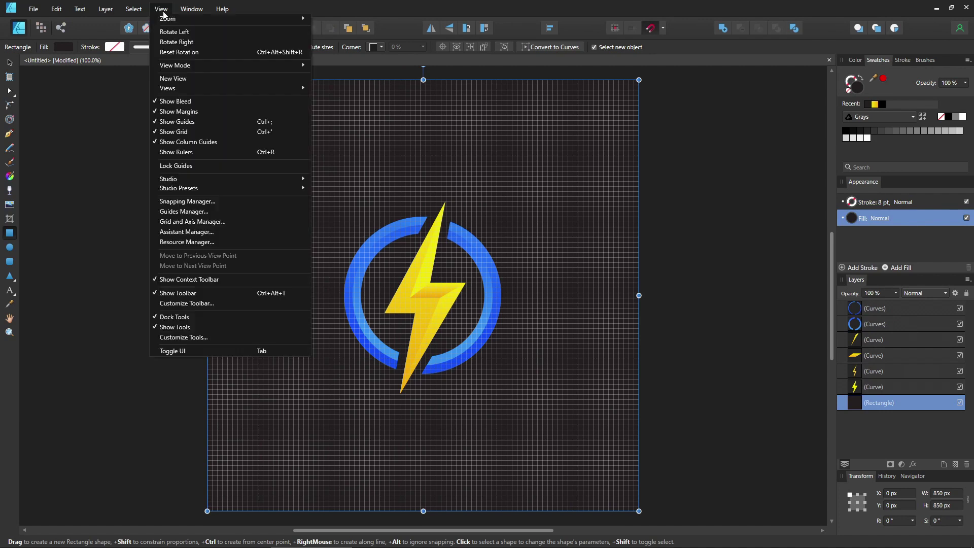
click(165, 131)
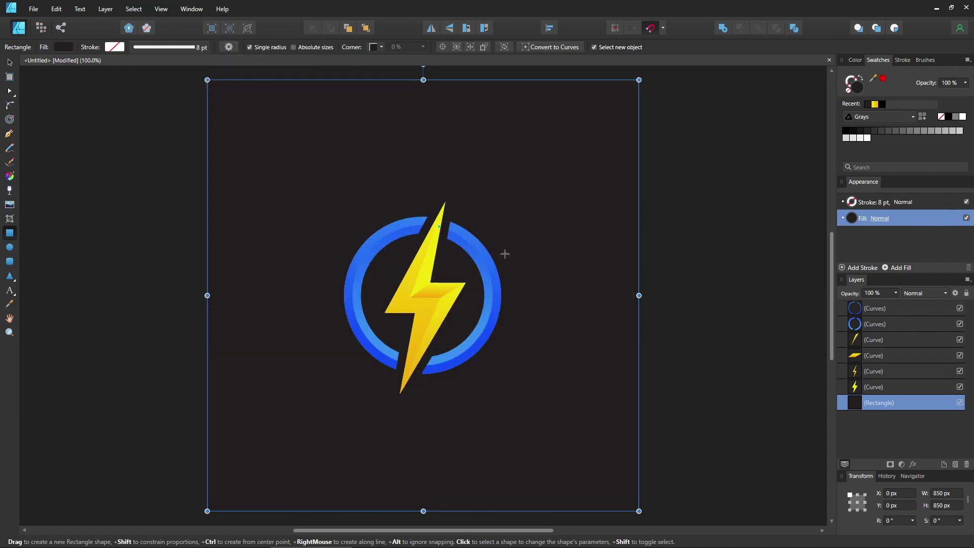
- Select all six ring and bolt layers and group them
click(871, 384)
shift+click(882, 309)
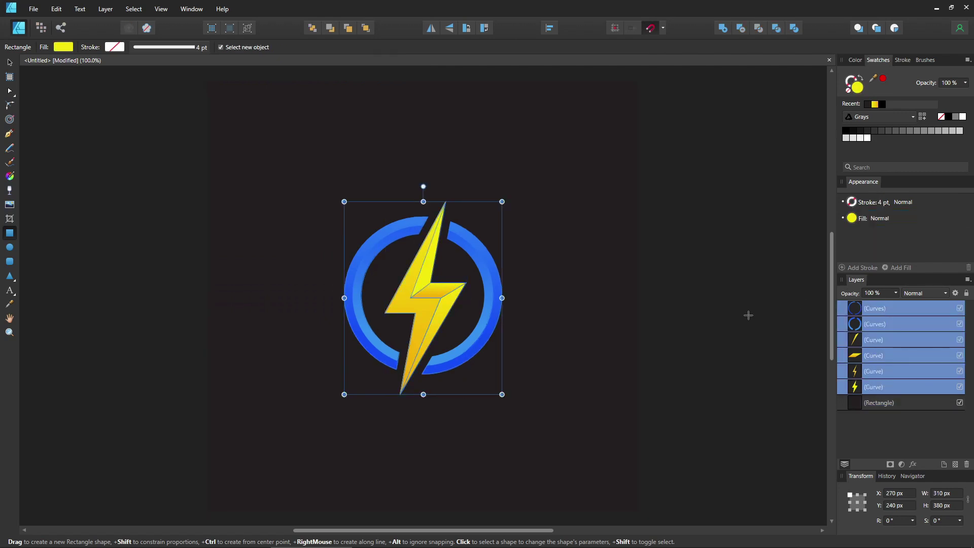
key(ctrl+g)
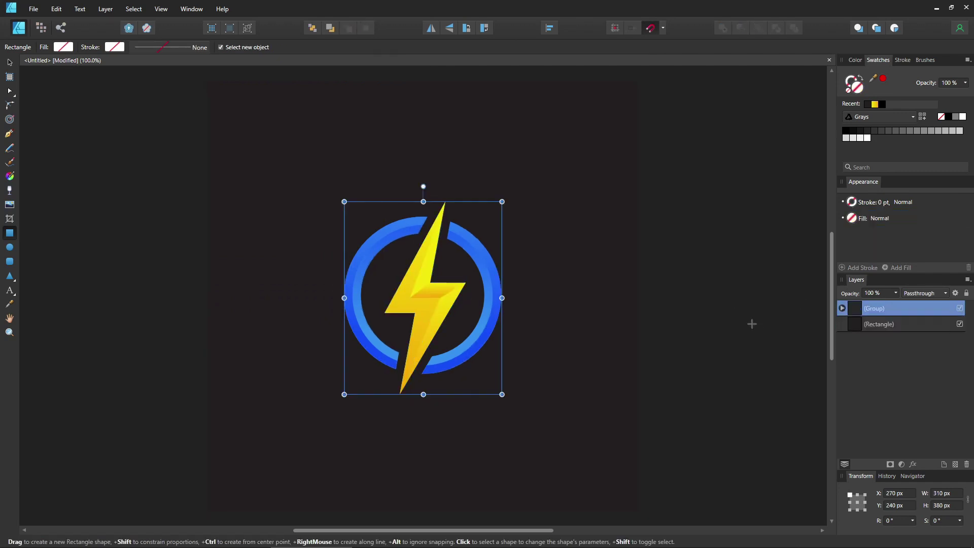
- Give the group an outer shadow: 20% opacity, 10 px offset, angled straight down at 270°
click(912, 464)
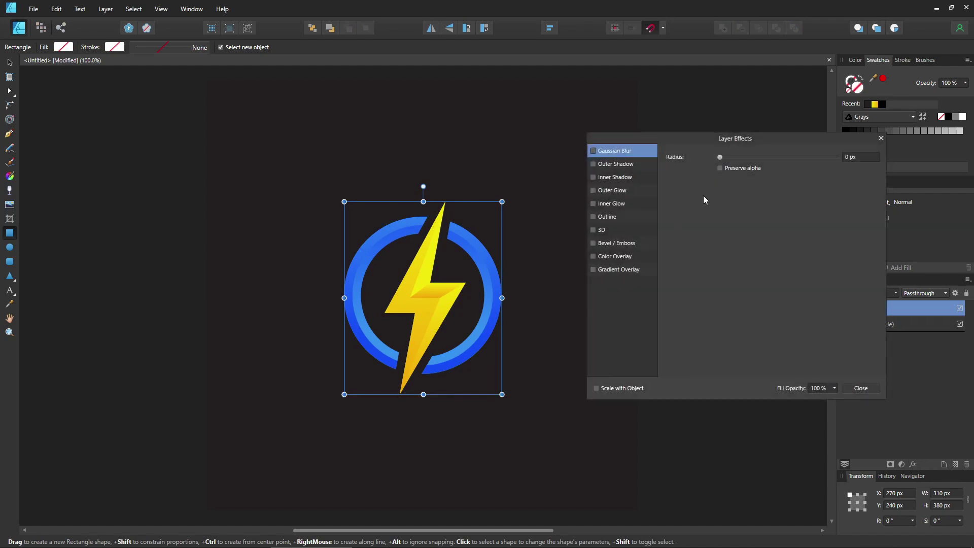
click(619, 164)
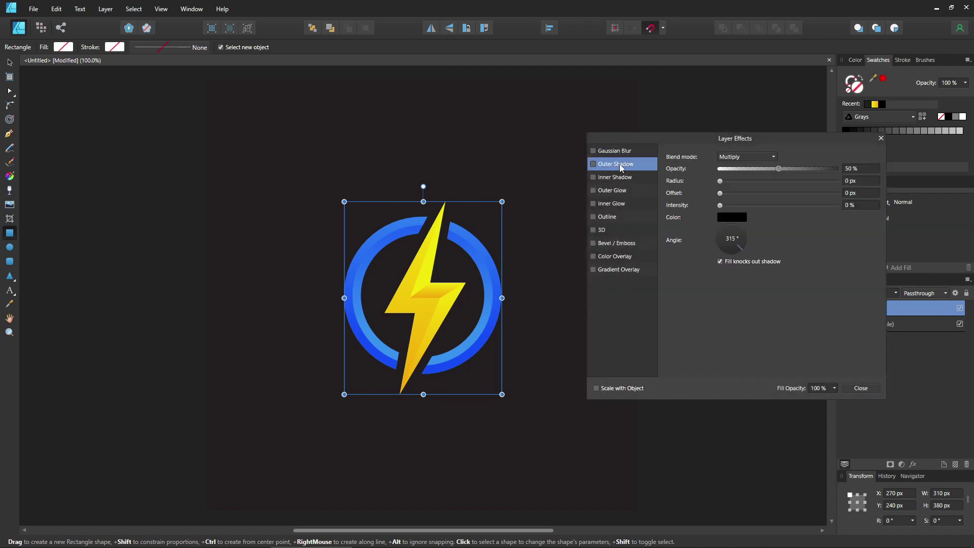
click(592, 164)
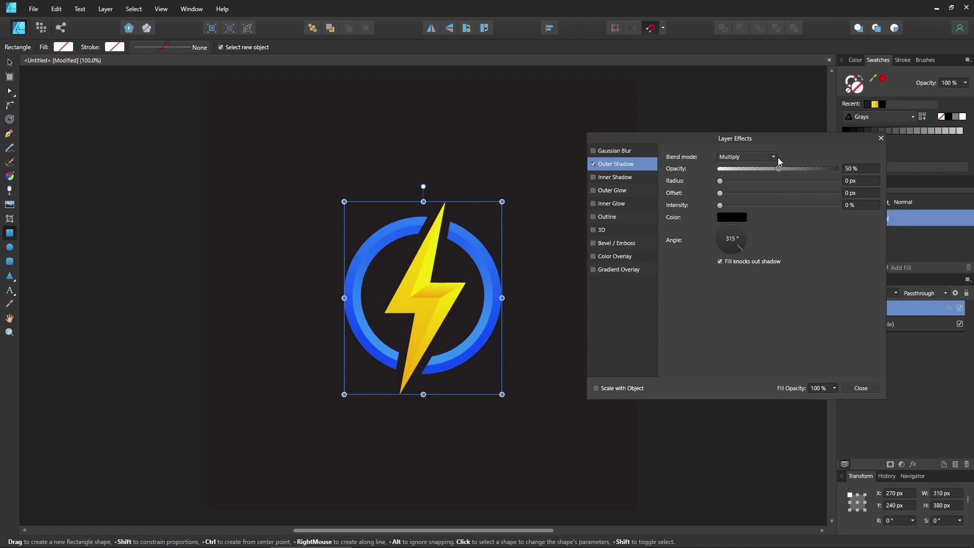
click(853, 170)
text(20)
click(853, 196)
text(10)
click(860, 205)
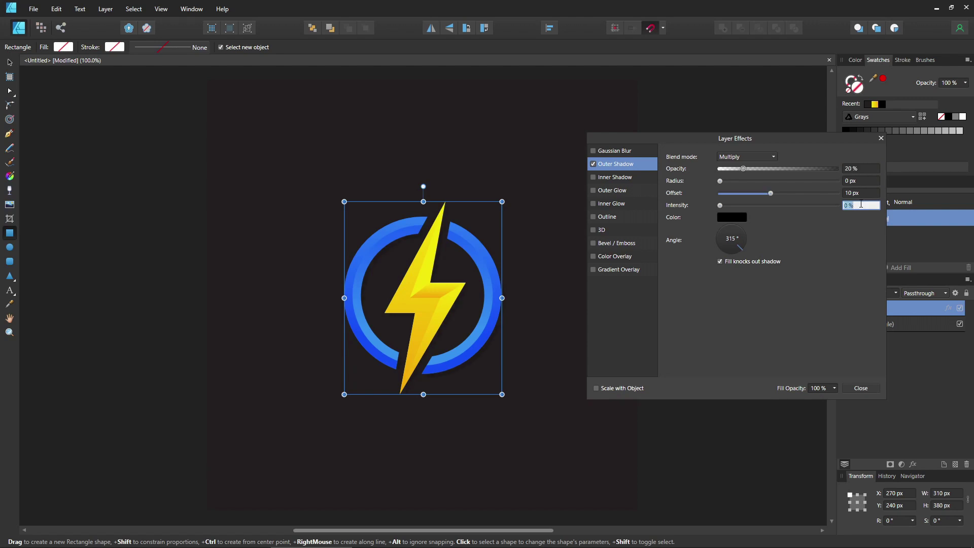
click(734, 217)
drag(735, 252, 732, 258)
click(861, 388)
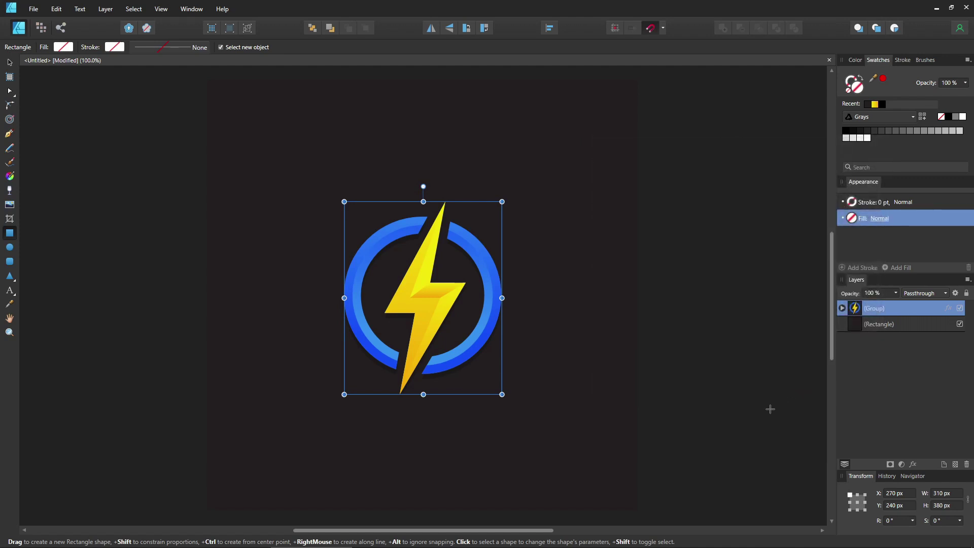
click(770, 409)
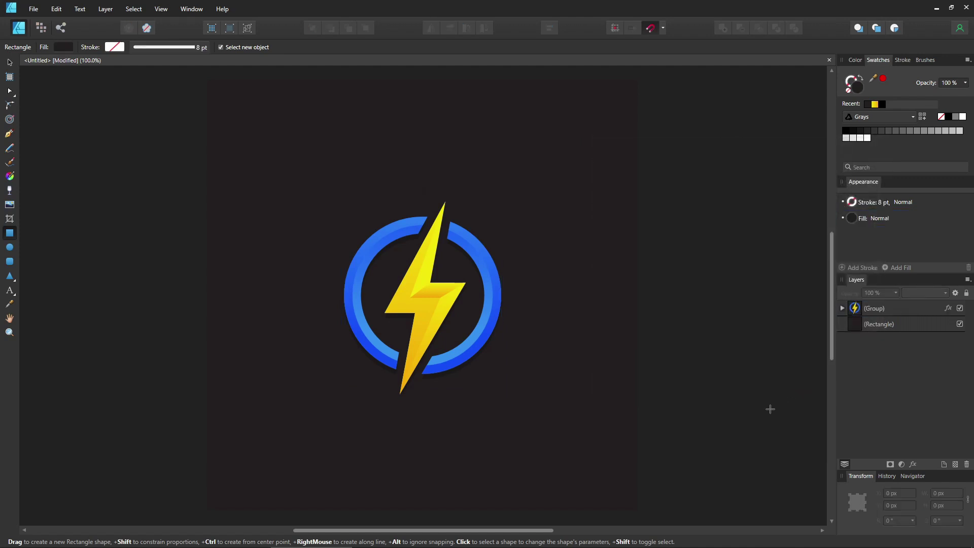